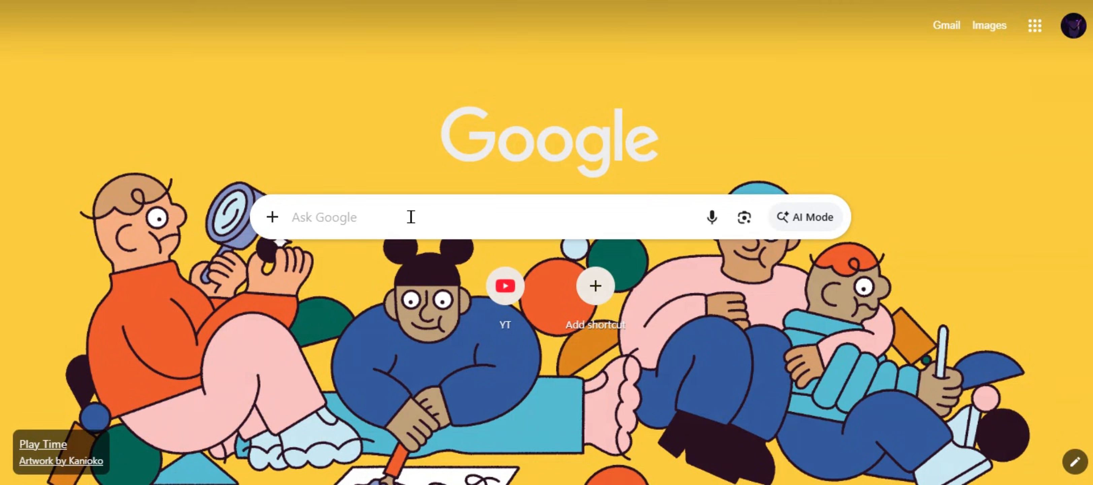
# Search Google for "shopify app store" and open the Shopify App Store website
pyautogui.click(410, 217)
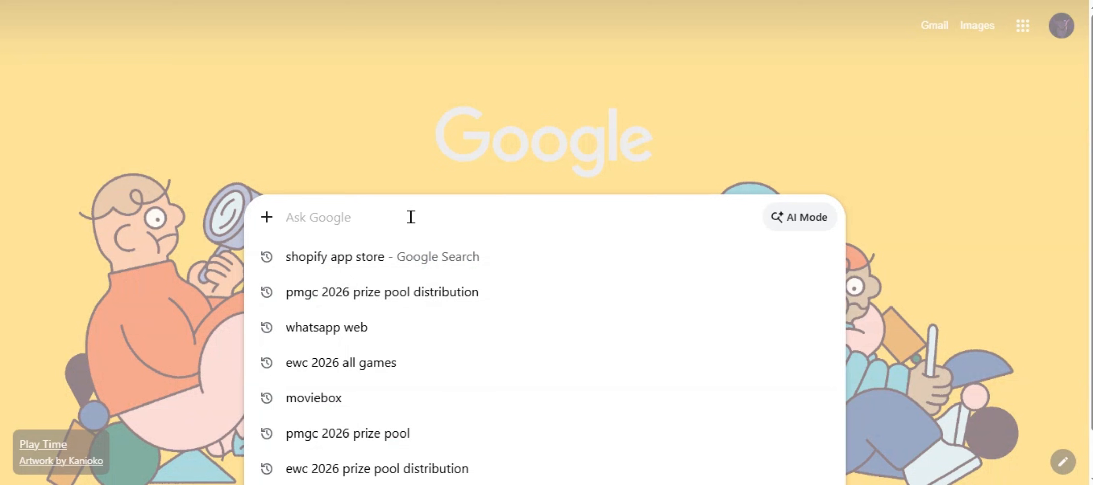
pyautogui.write('Shopify a')
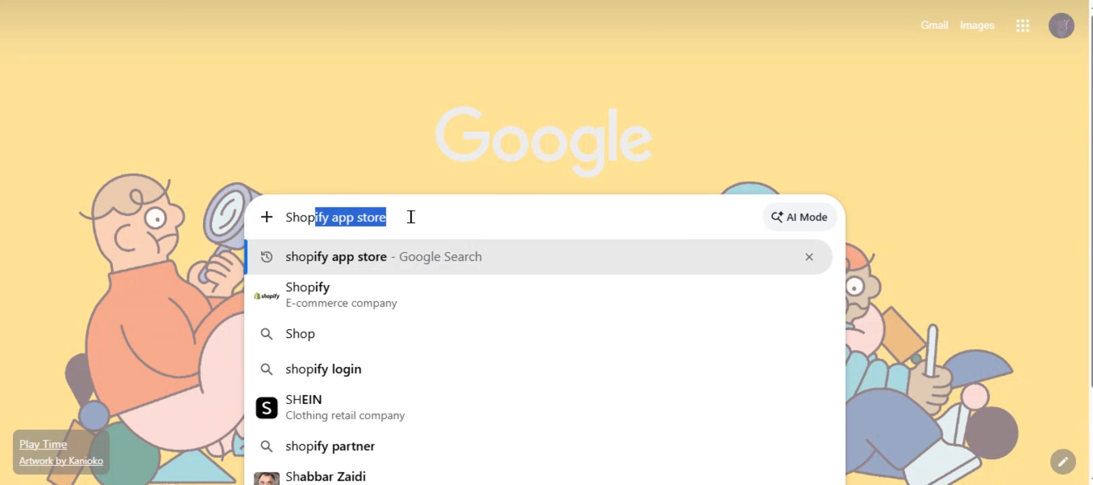
pyautogui.write('pp store')
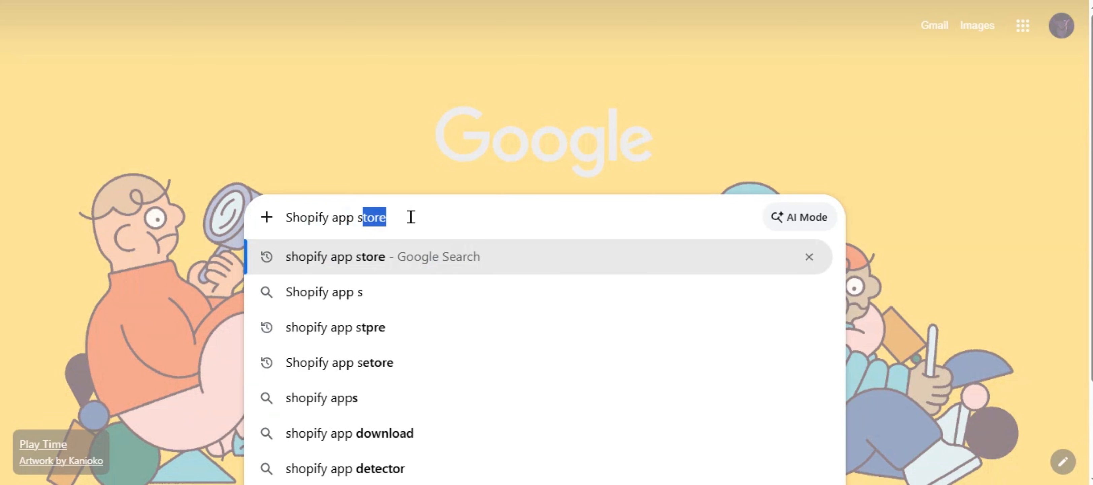
pyautogui.press('Return')
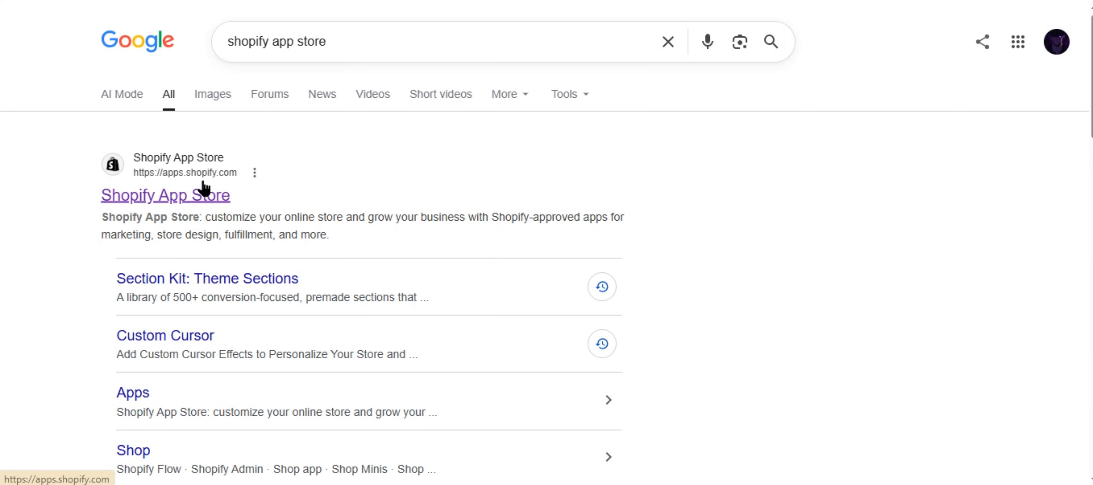
pyautogui.scroll(-1, 335, 188)
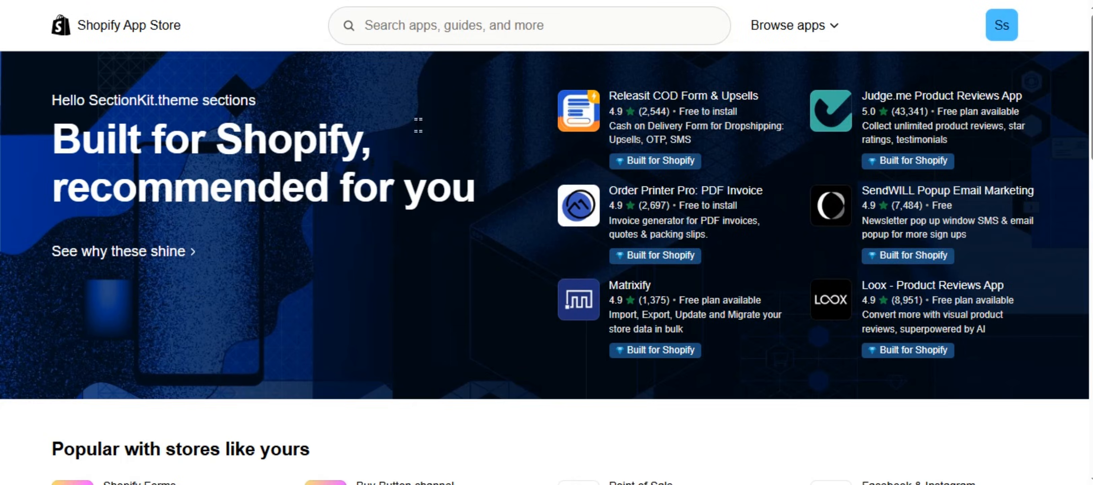
# Search the app store for "Section kit" and open the Section Kit: Theme Sections listing
pyautogui.scroll(-3, 311, 157)
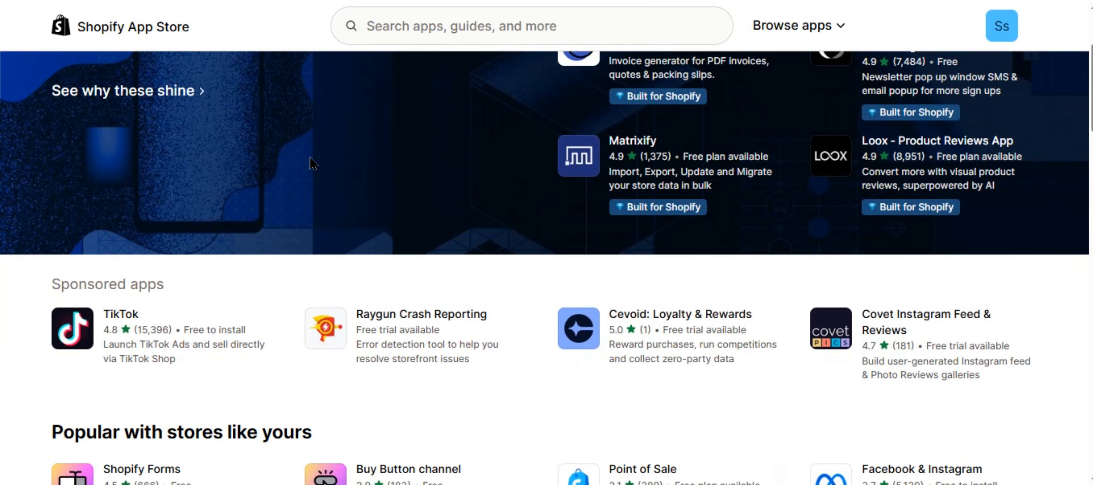
pyautogui.scroll(-3, 312, 163)
pyautogui.scroll(7, 310, 161)
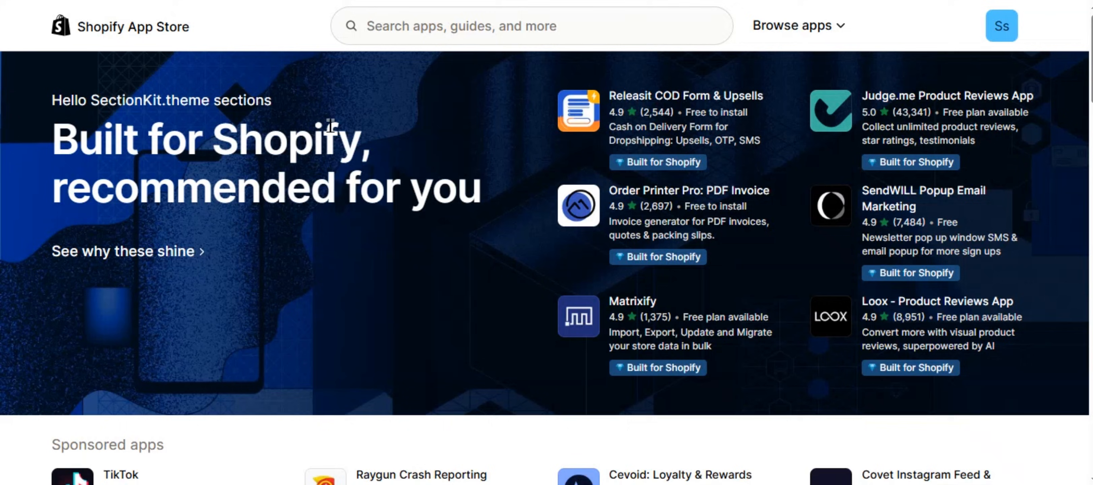
pyautogui.click(444, 26)
pyautogui.write('Se')
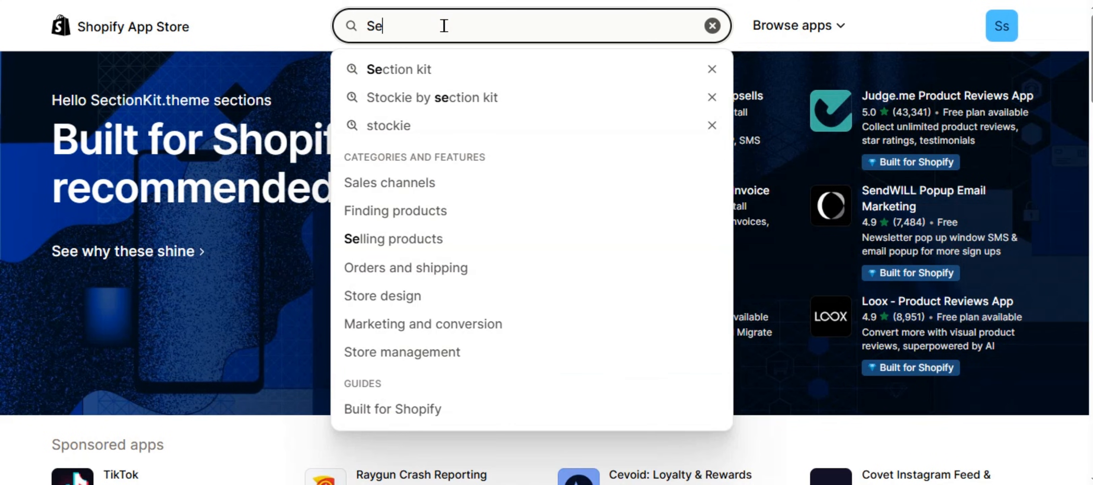
pyautogui.write('ction kit')
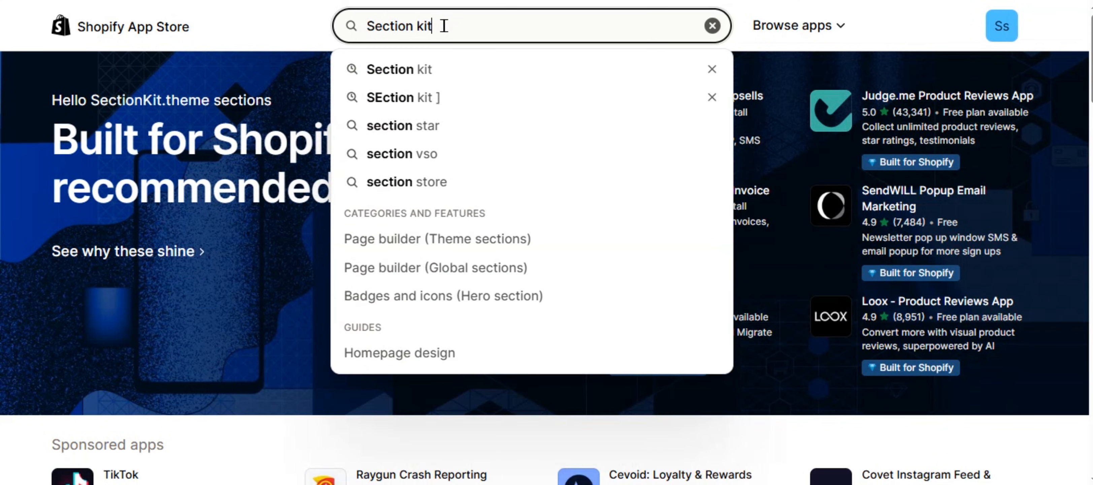
pyautogui.press('Return')
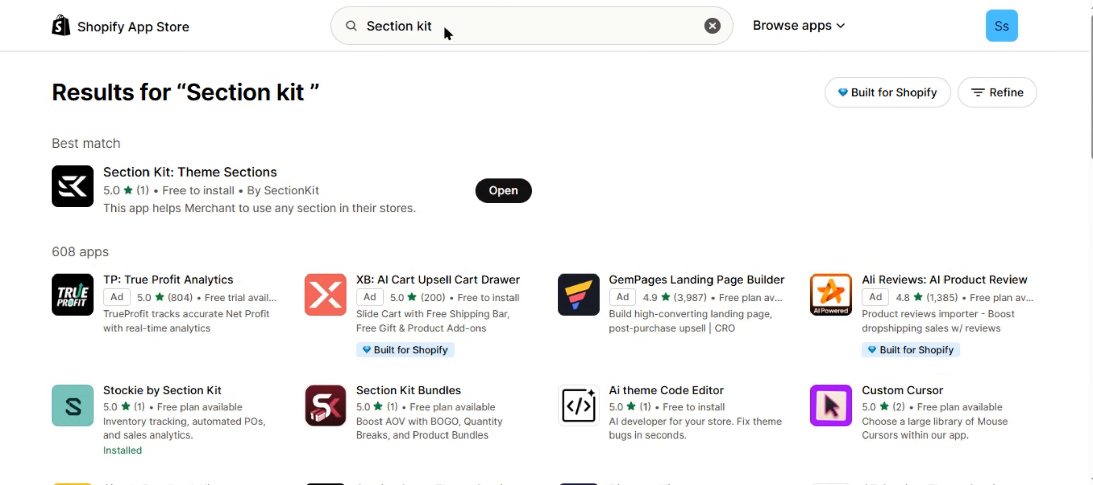
pyautogui.click(199, 182)
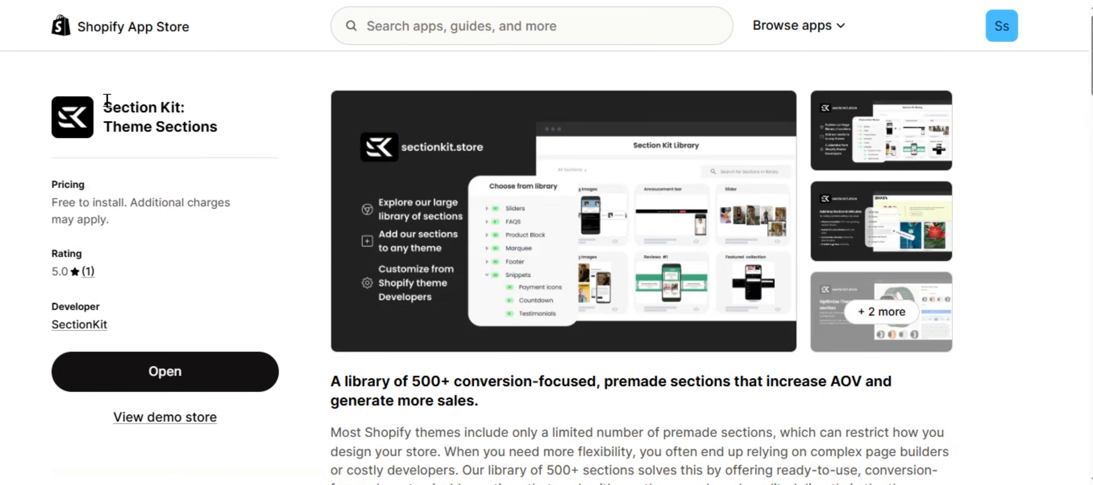
# Open the Section Kit: Theme Sections app in the Shopify admin at its Explore Sections page
pyautogui.moveTo(104, 105); pyautogui.dragTo(208, 183)
pyautogui.click(208, 183)
pyautogui.moveTo(36, 201); pyautogui.dragTo(160, 293)
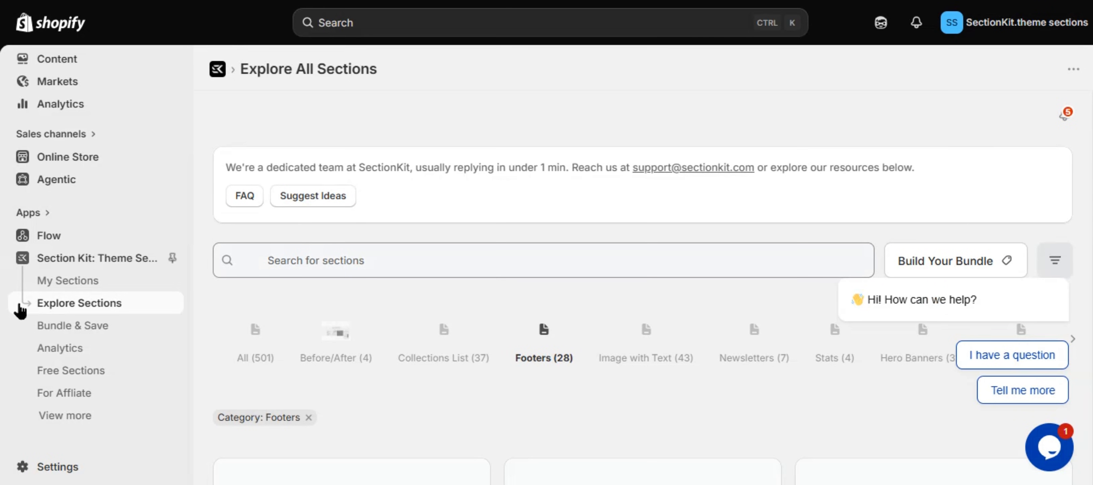
# Search the section library for "SK Footer #14" and open that section's details
pyautogui.click(310, 251)
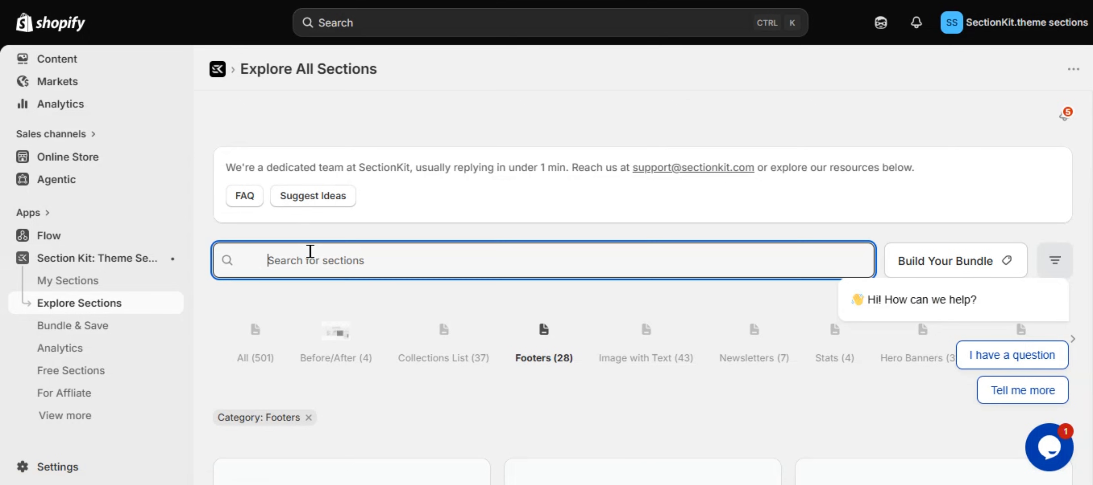
pyautogui.write('SK Footer #14')
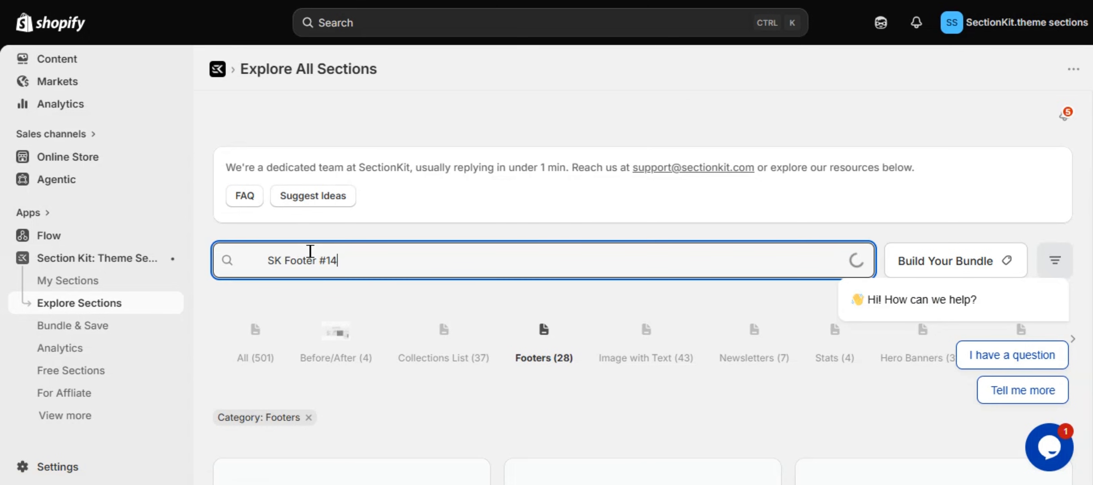
pyautogui.scroll(-6, 310, 251)
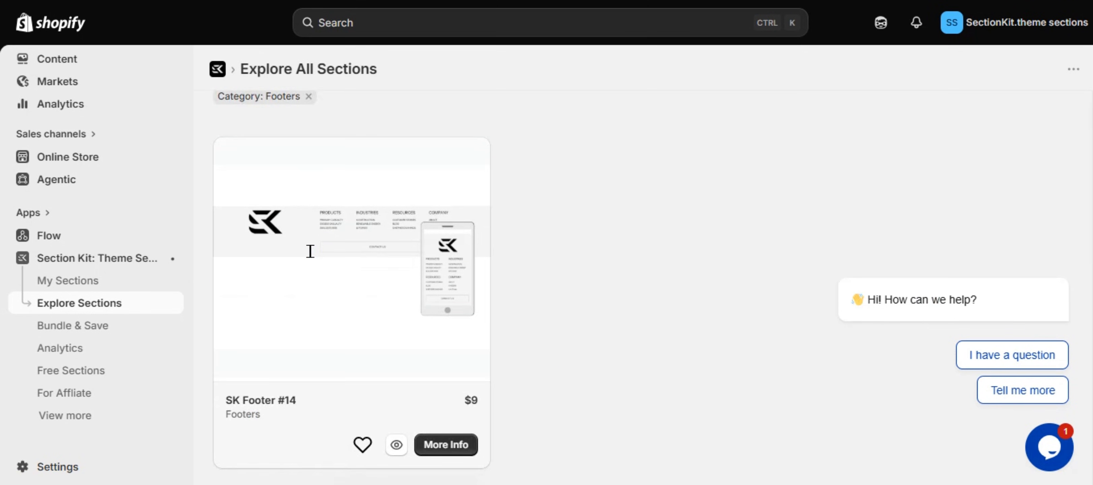
pyautogui.click(439, 437)
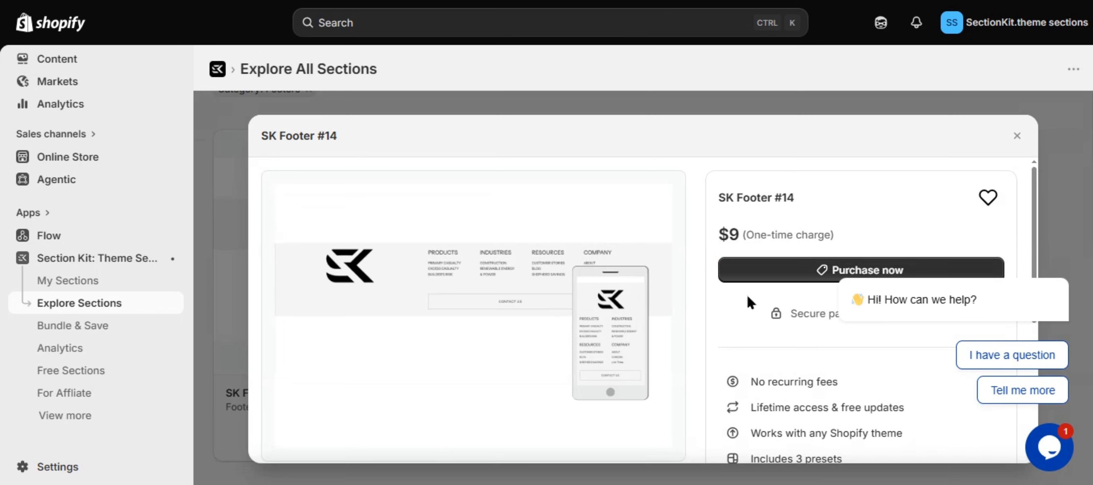
# Copy the section name "SK Footer #14" from its details, look through the description, and close the details
pyautogui.moveTo(710, 186); pyautogui.dragTo(839, 192)
pyautogui.hotkey('ctrl', 'c')
pyautogui.click(839, 193)
pyautogui.scroll(-5, 639, 342)
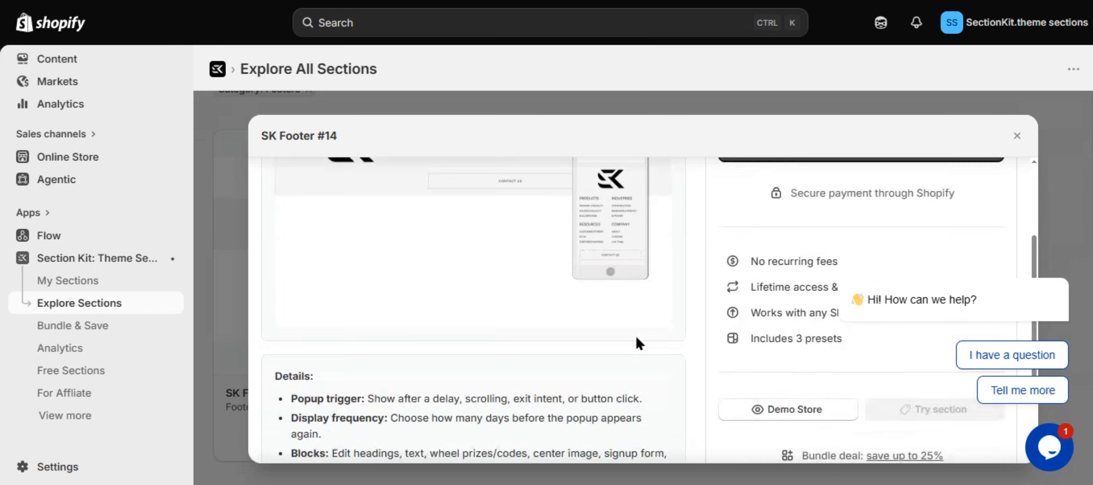
pyautogui.moveTo(275, 256); pyautogui.dragTo(646, 435)
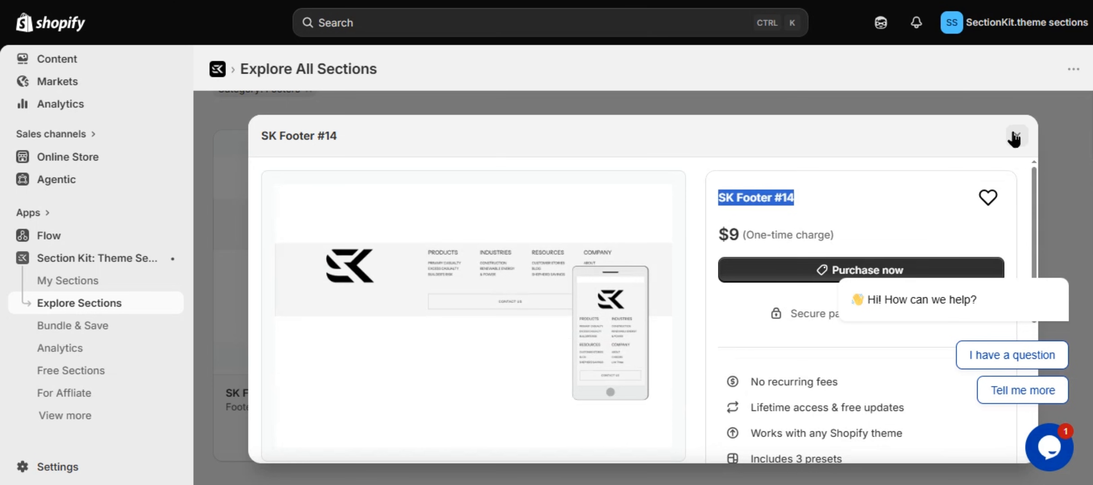
pyautogui.click(1014, 138)
# Go to My Sections and search the gallery for "SK Footer #14" using the copied name
pyautogui.click(117, 281)
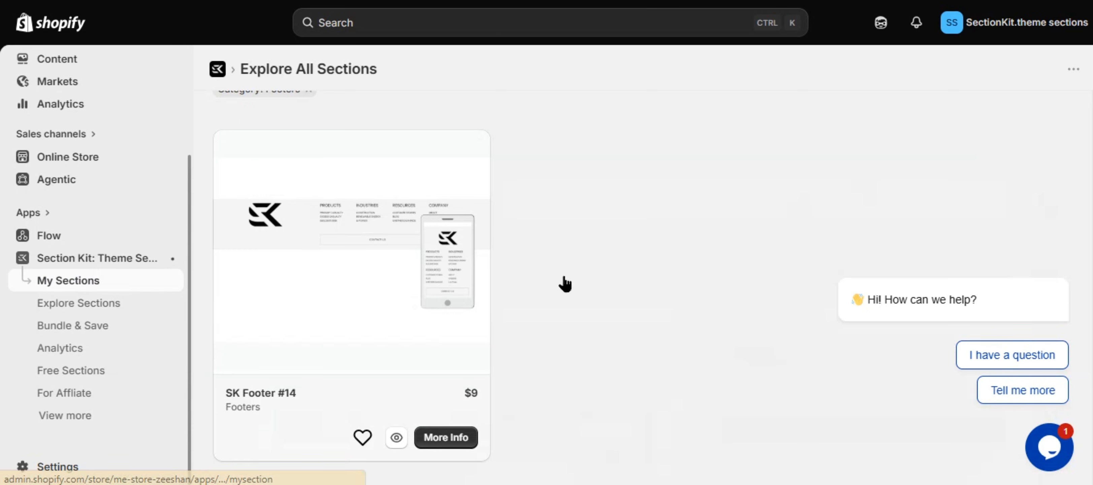
pyautogui.scroll(-7, 566, 284)
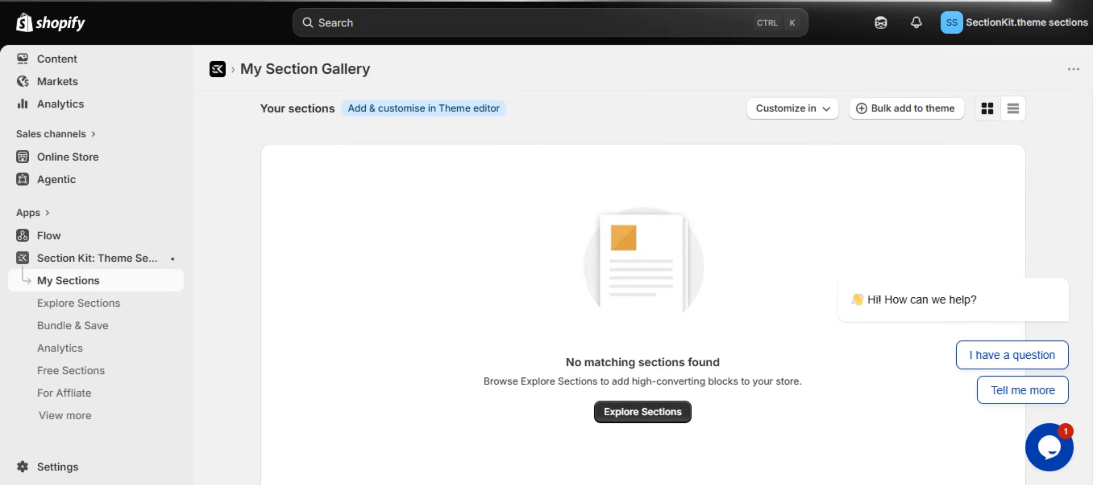
pyautogui.scroll(5, 363, 384)
pyautogui.click(363, 383)
pyautogui.hotkey('ctrl', 'v')
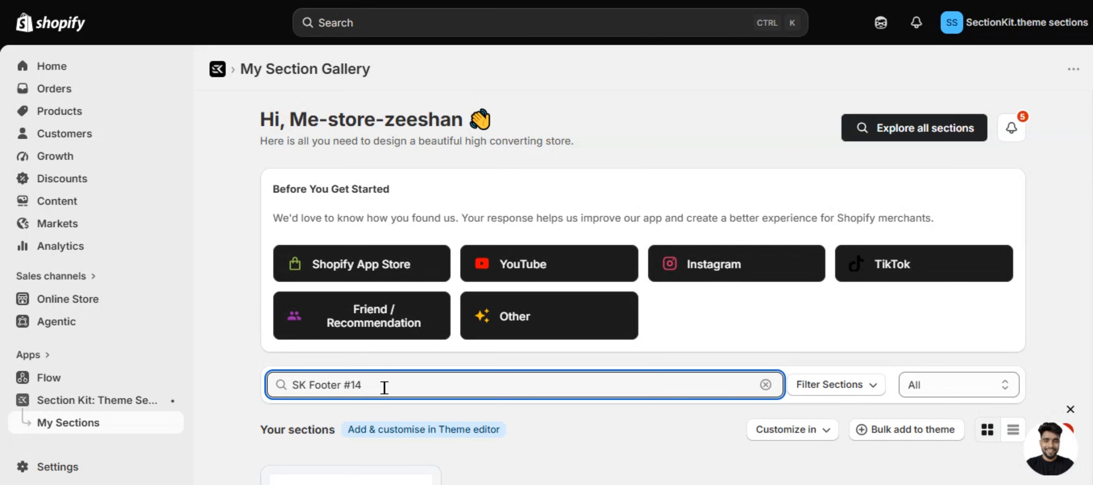
pyautogui.scroll(-7, 437, 359)
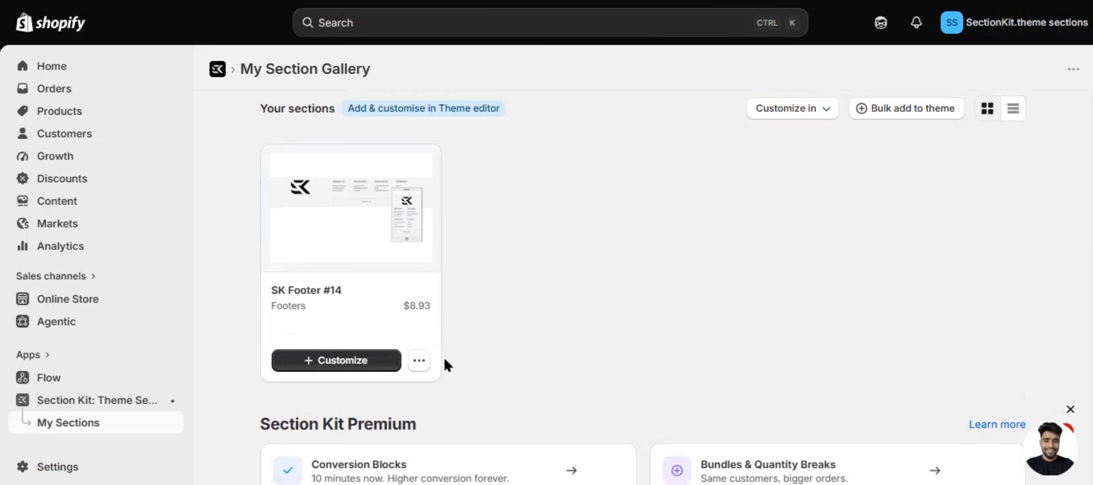
# Install the SK Footer #14 section to the Horizon theme and open that theme's customizer
pyautogui.click(382, 360)
pyautogui.click(869, 250)
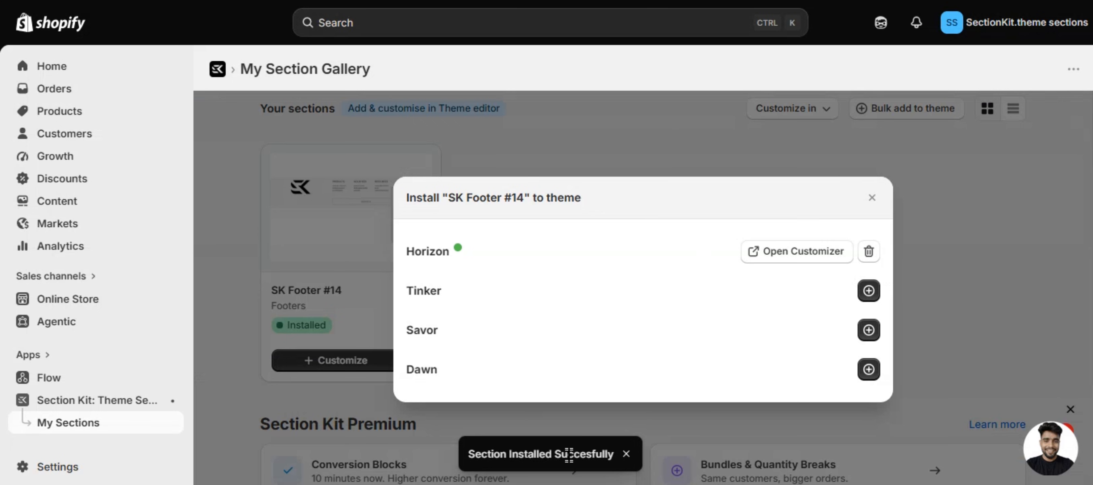
pyautogui.tripleClick(569, 454)
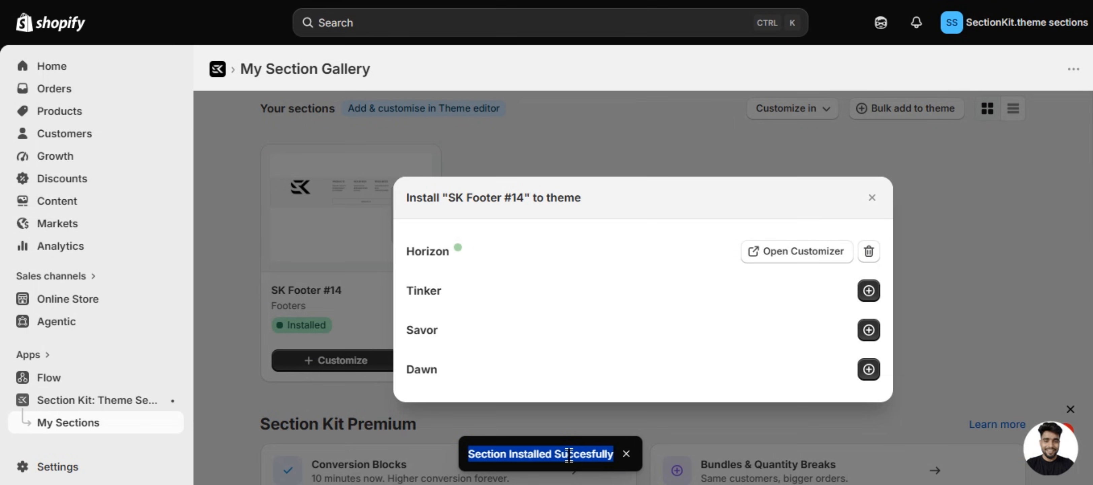
pyautogui.click(772, 262)
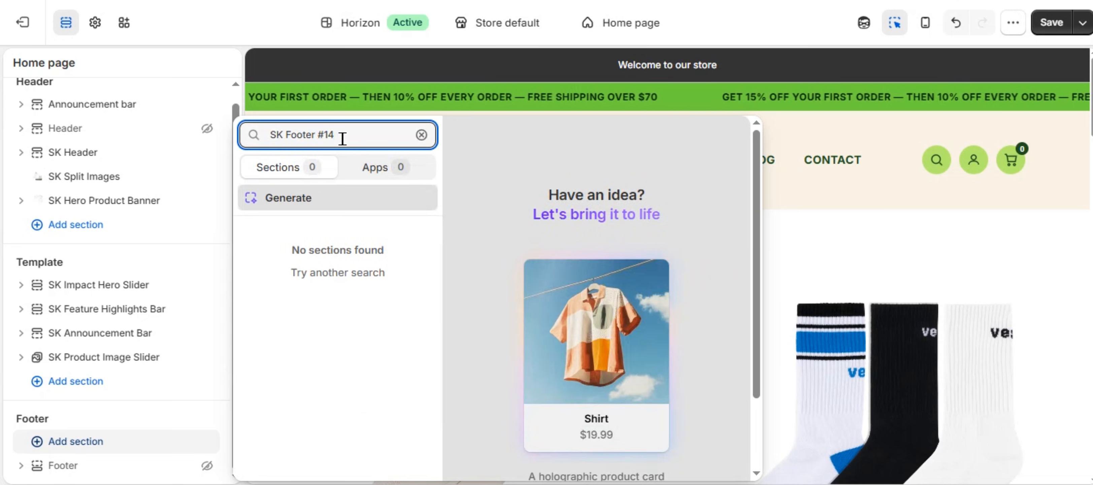
# Clear the section search, find "SK Footer Nav", and add it to the home page's Footer group
pyautogui.hotkey('ctrl', 'a')
pyautogui.press('BackSpace')
pyautogui.rightClick(914, 483)
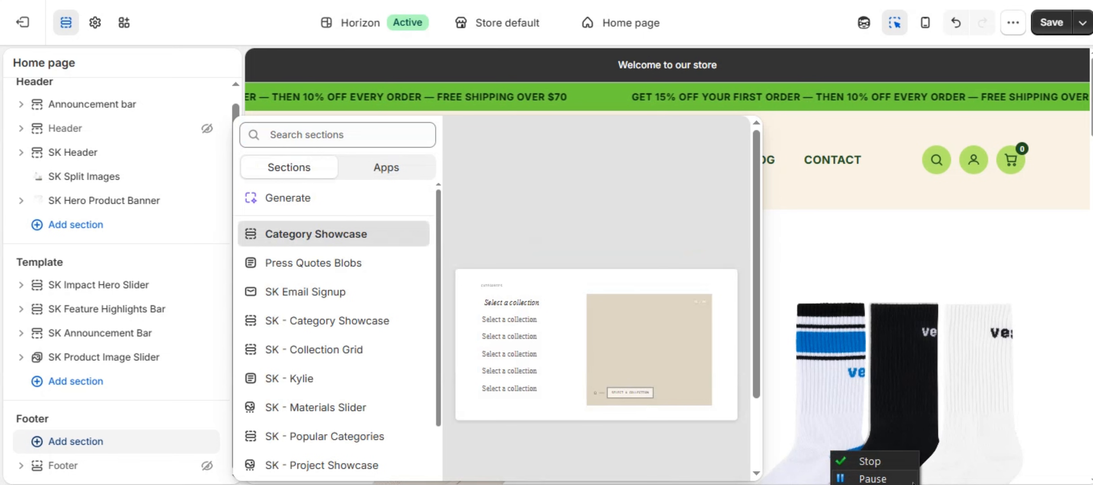
pyautogui.click(338, 134)
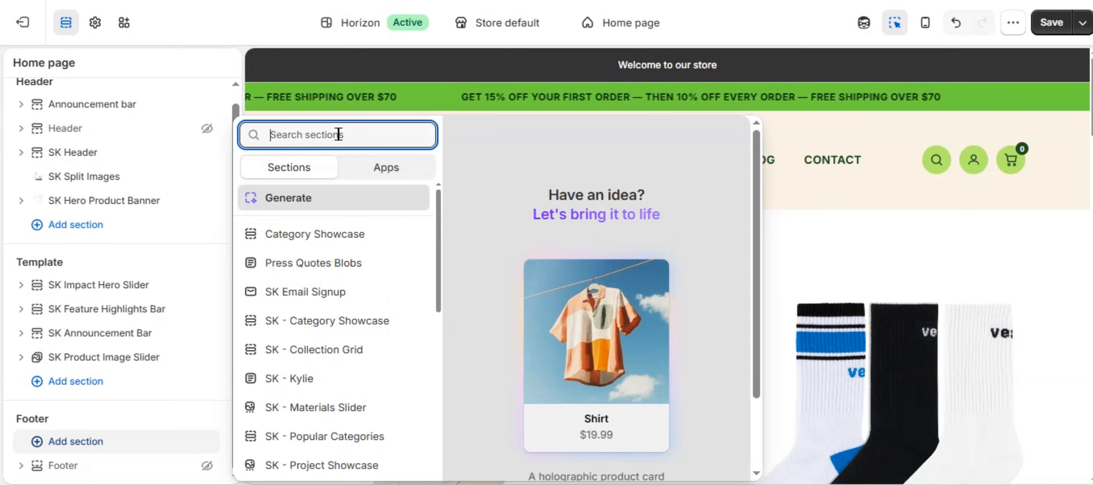
pyautogui.write('SK Footer Nav')
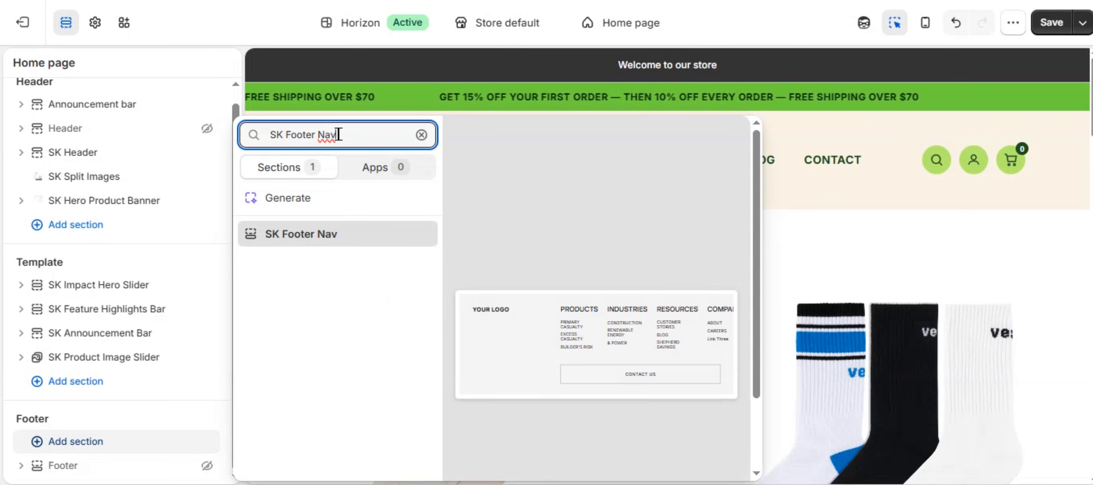
pyautogui.click(338, 233)
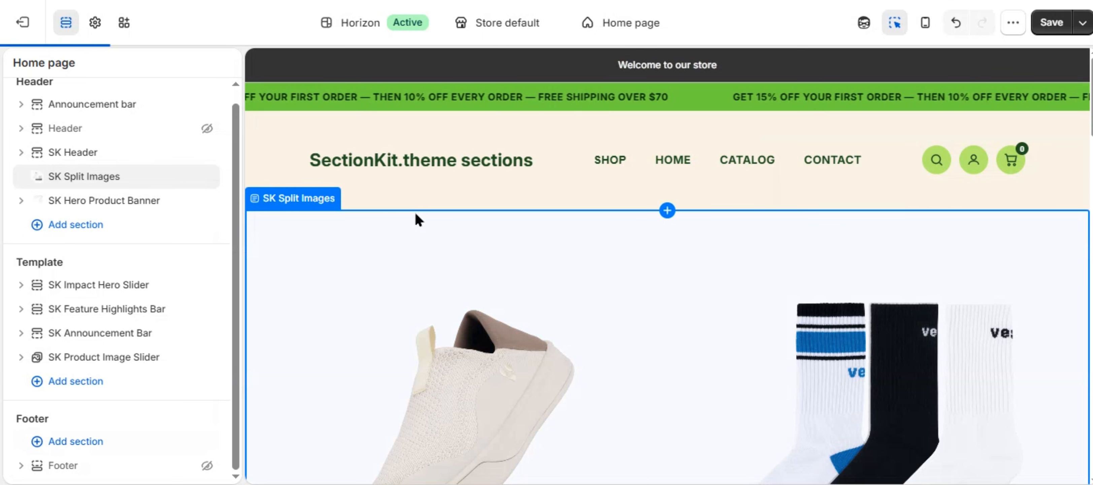
# Set the SK Footer Nav section's logo image to the Forbes SVG file
pyautogui.click(121, 304)
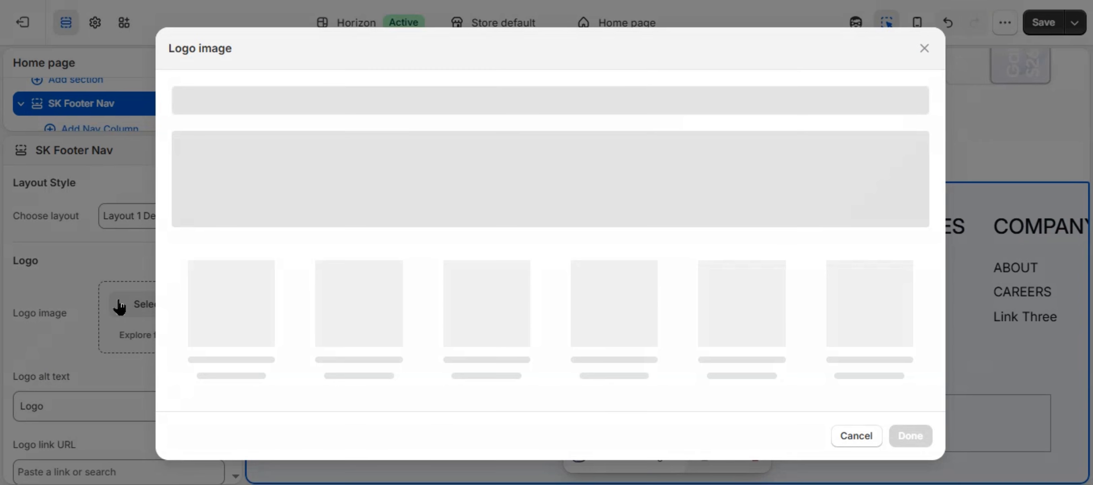
pyautogui.scroll(-5, 654, 289)
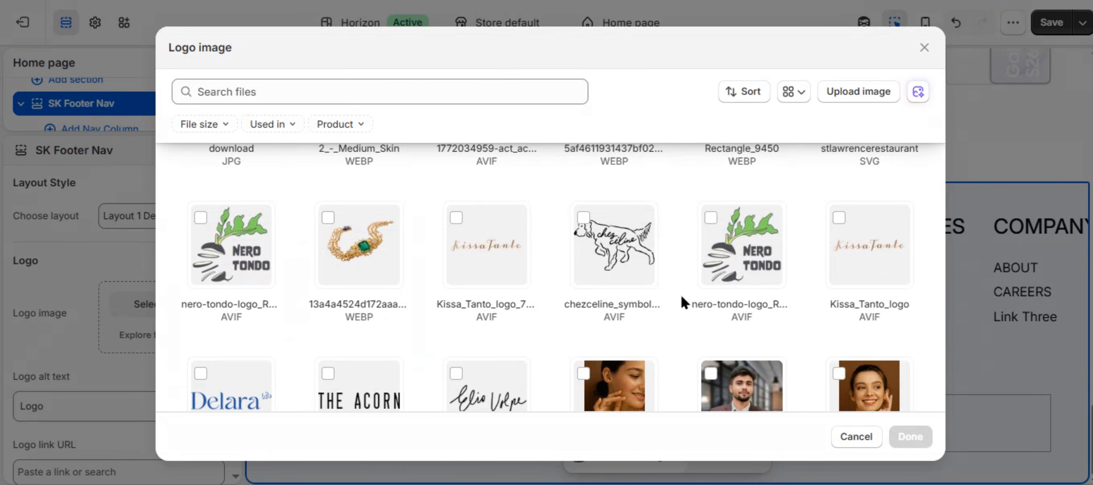
pyautogui.scroll(-10, 682, 298)
pyautogui.click(605, 285)
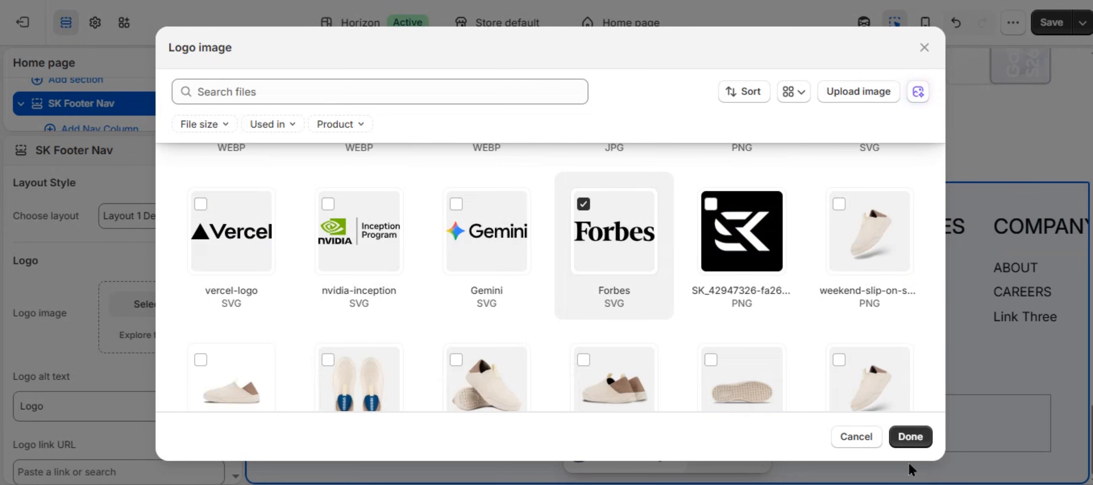
pyautogui.click(911, 436)
# Examine the logo link URL options and the fallback text setting of the SK Footer Nav section
pyautogui.click(127, 470)
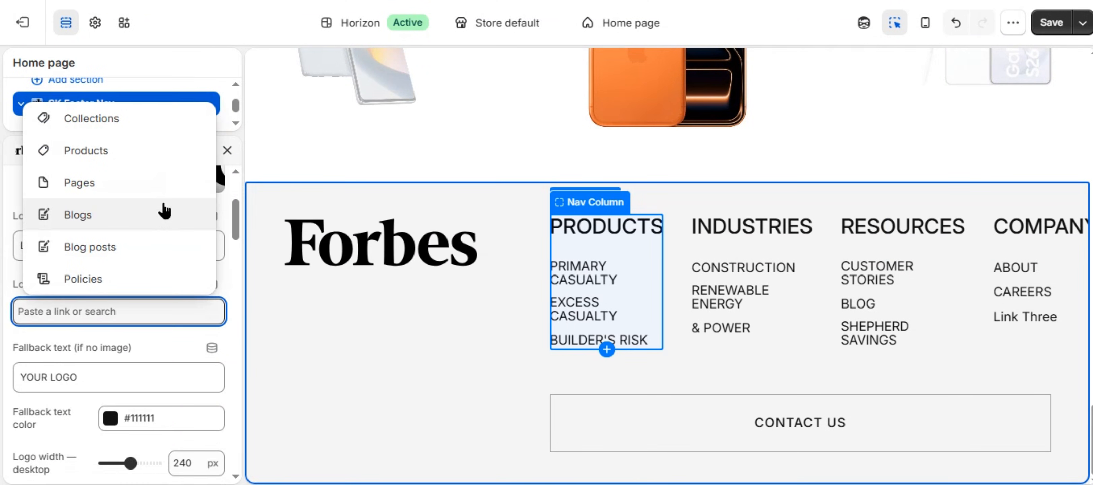
pyautogui.click(18, 275)
pyautogui.scroll(-4, 58, 309)
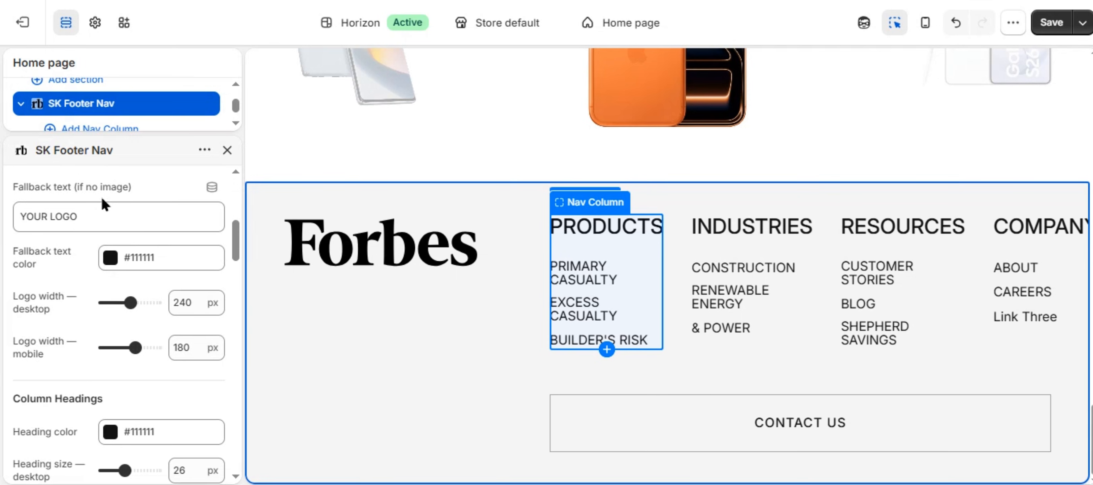
pyautogui.click(102, 215)
pyautogui.hotkey('ctrl', 'a')
pyautogui.click(89, 251)
pyautogui.moveTo(112, 197); pyautogui.dragTo(88, 222)
pyautogui.click(89, 222)
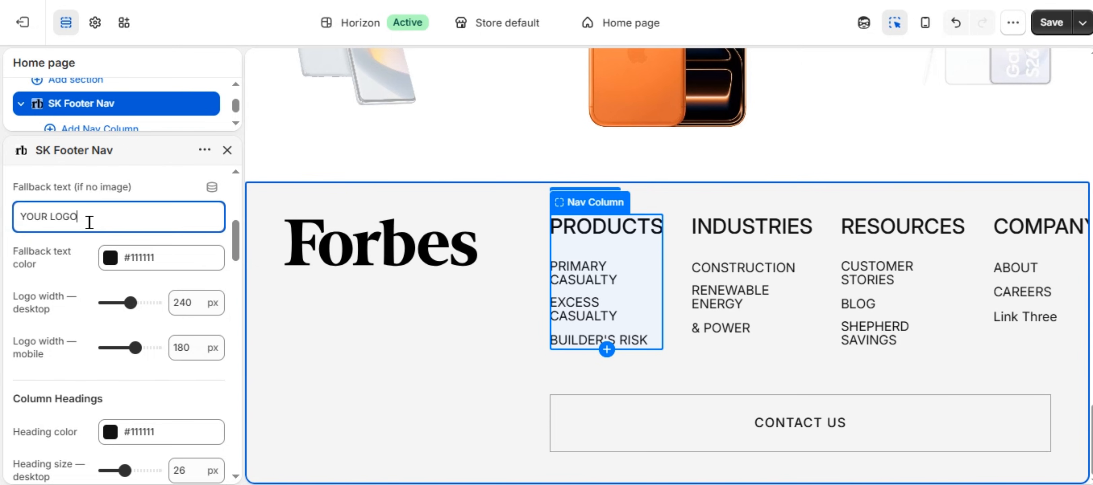
# Set the SK Footer Nav section's logo fallback text to "Section Kit"
pyautogui.hotkey('ctrl', 'a')
pyautogui.write('Se')
pyautogui.click(82, 263)
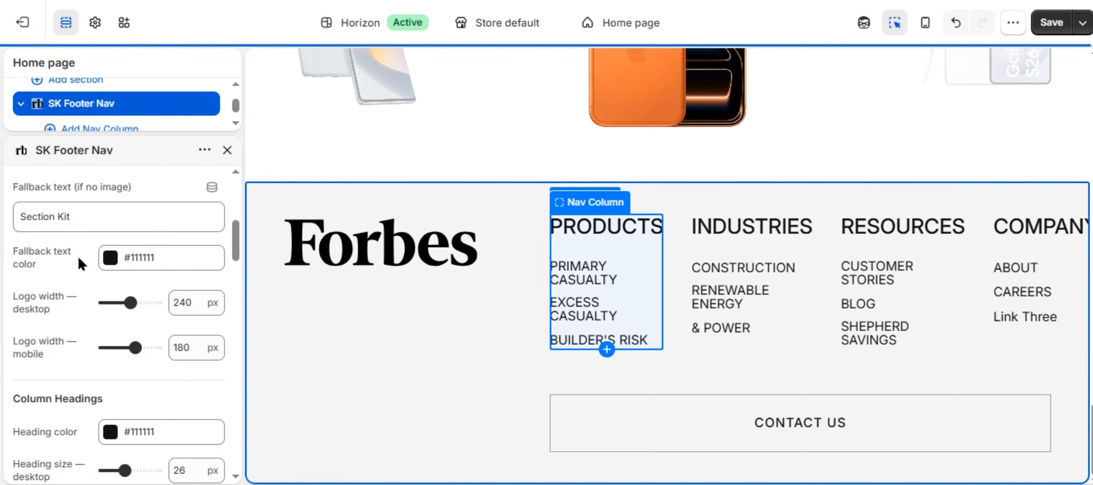
# Examine the SK Footer Nav section's logo width, column heading and link settings, including their colors, sizes and spacing
pyautogui.moveTo(13, 296); pyautogui.dragTo(59, 313)
pyautogui.click(58, 314)
pyautogui.scroll(-4, 120, 327)
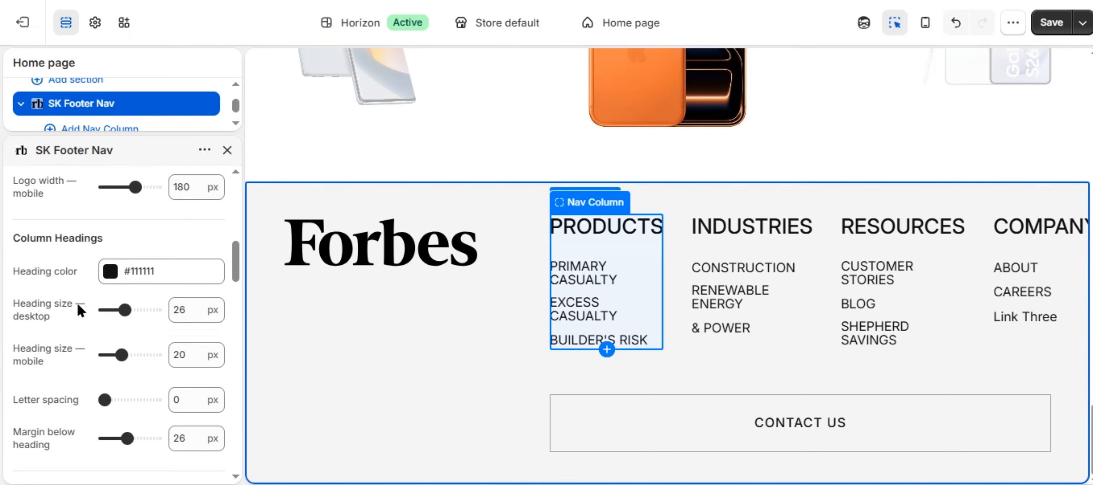
pyautogui.moveTo(6, 275); pyautogui.dragTo(61, 267)
pyautogui.click(60, 267)
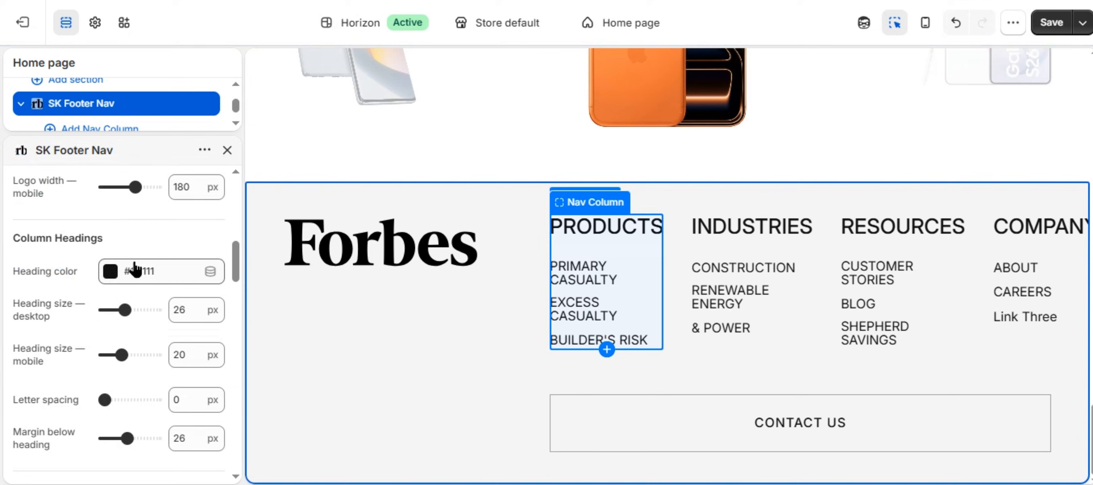
pyautogui.click(107, 273)
pyautogui.click(97, 292)
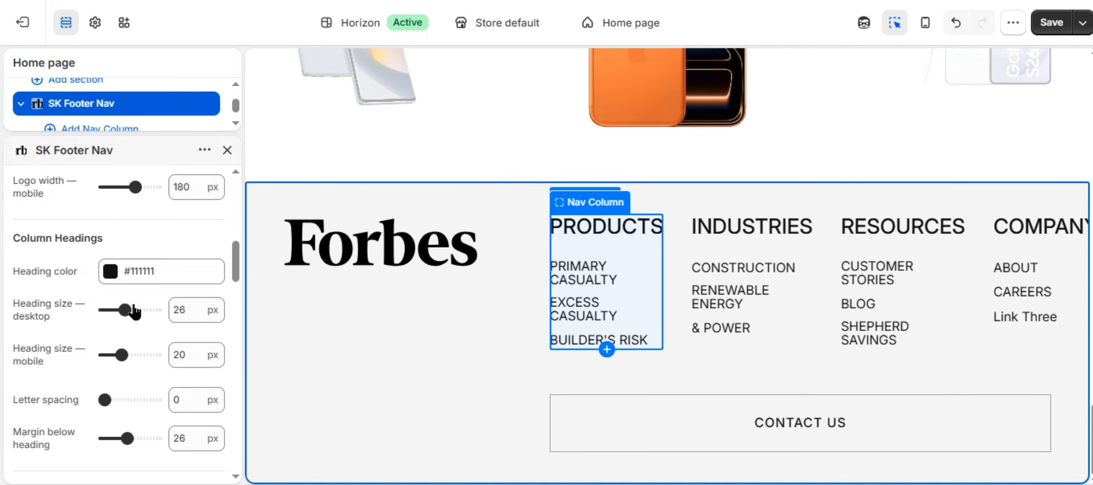
pyautogui.moveTo(5, 305); pyautogui.dragTo(72, 318)
pyautogui.click(72, 317)
pyautogui.scroll(-2, 103, 309)
pyautogui.scroll(2, 102, 309)
pyautogui.moveTo(5, 274); pyautogui.dragTo(60, 267)
pyautogui.click(61, 266)
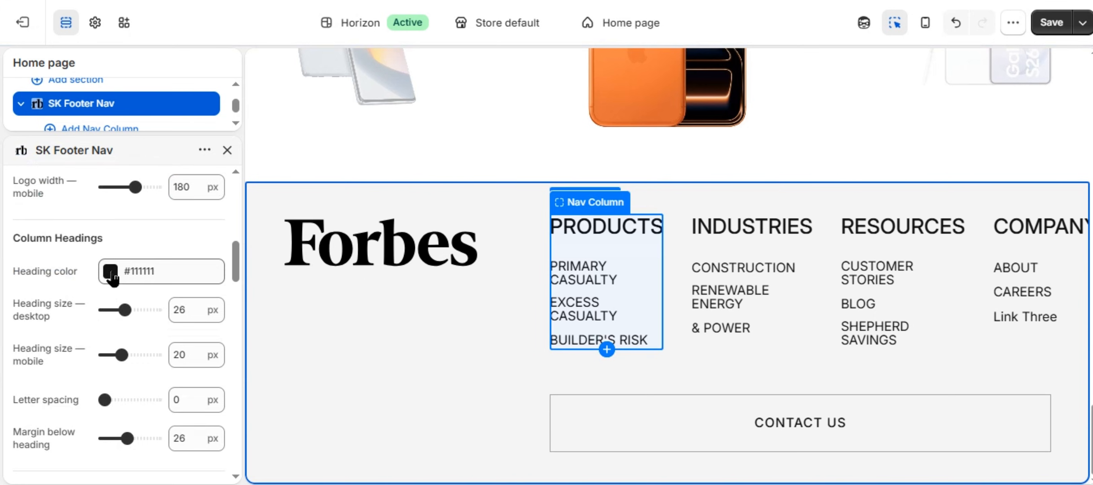
pyautogui.click(107, 271)
pyautogui.click(107, 273)
pyautogui.click(65, 327)
pyautogui.scroll(-2, 102, 305)
pyautogui.scroll(-2, 102, 306)
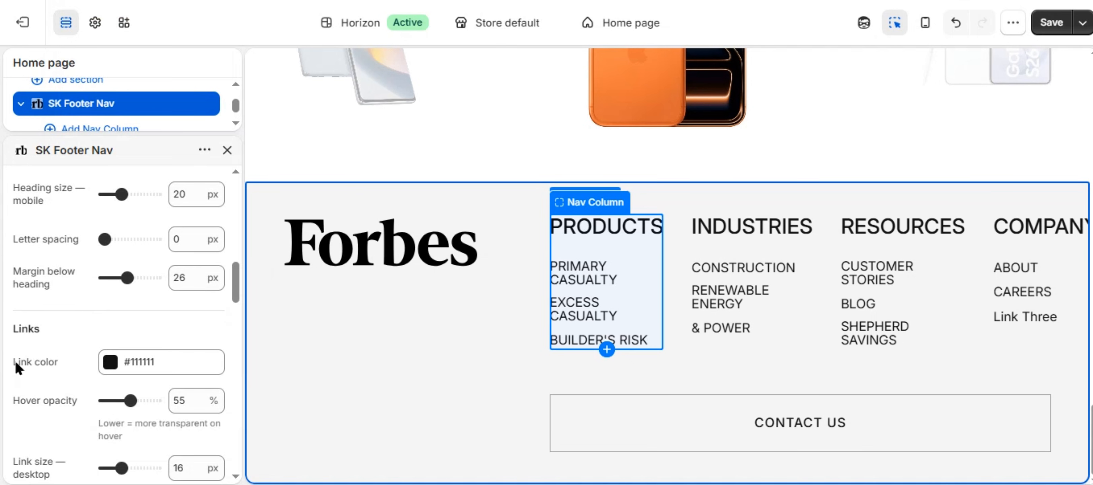
pyautogui.moveTo(16, 363); pyautogui.dragTo(64, 360)
pyautogui.click(64, 359)
pyautogui.scroll(-2, 102, 352)
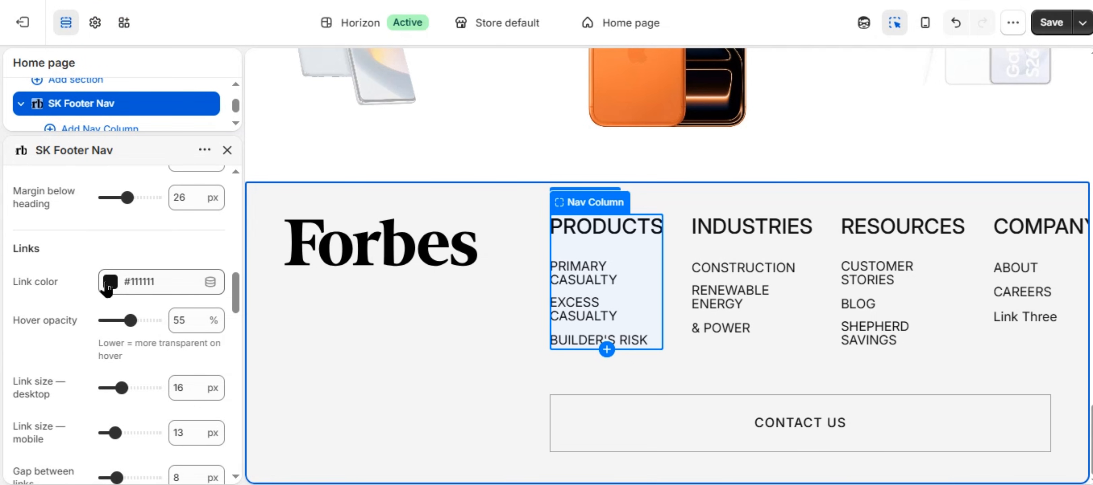
pyautogui.click(107, 282)
# Change the footer's contact button label to "CONTACT ME"
pyautogui.scroll(-6, 73, 349)
pyautogui.tripleClick(91, 344)
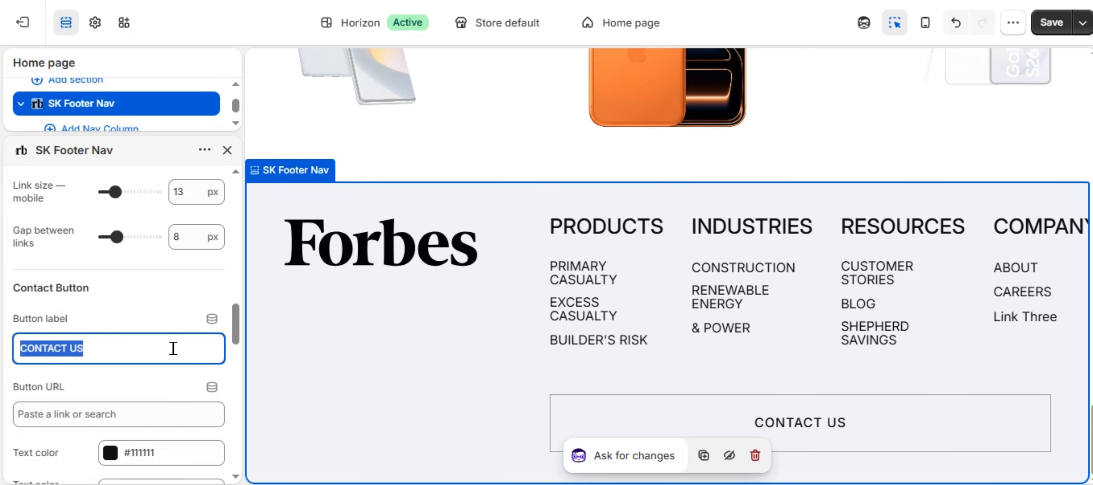
pyautogui.click(137, 358)
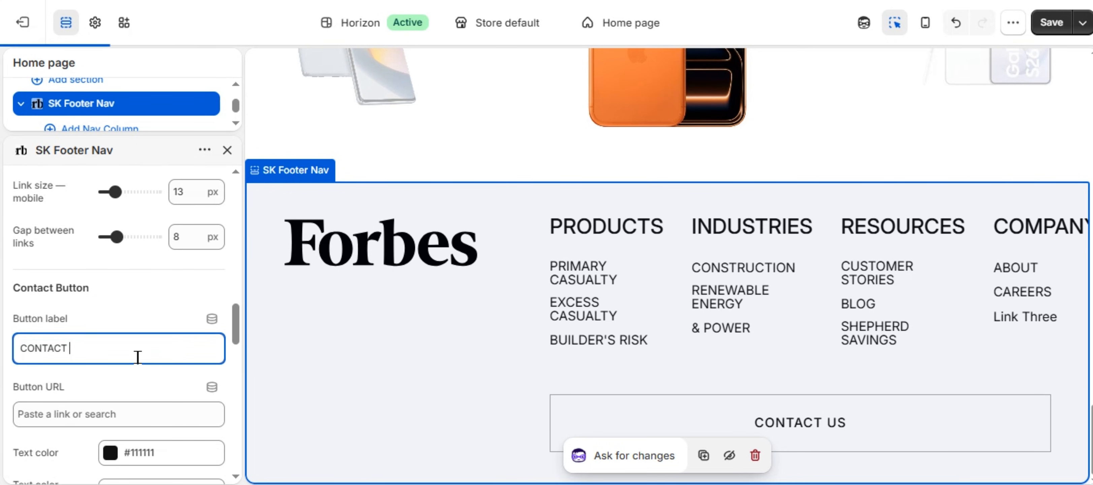
pyautogui.write('ME')
pyautogui.click(126, 300)
# Examine the contact button's URL, color, height, font size and offset settings, plus the section background color
pyautogui.scroll(-4, 179, 304)
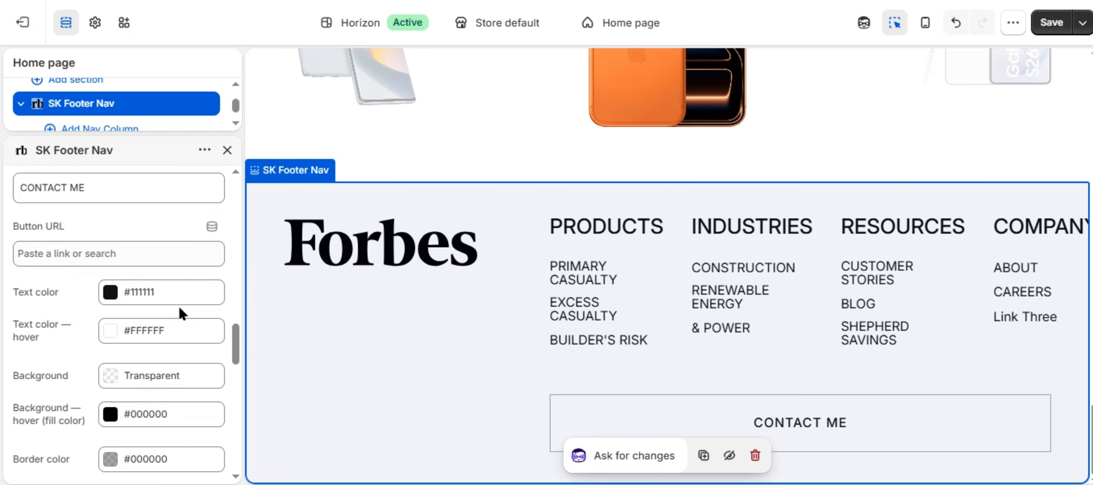
pyautogui.scroll(-2, 179, 308)
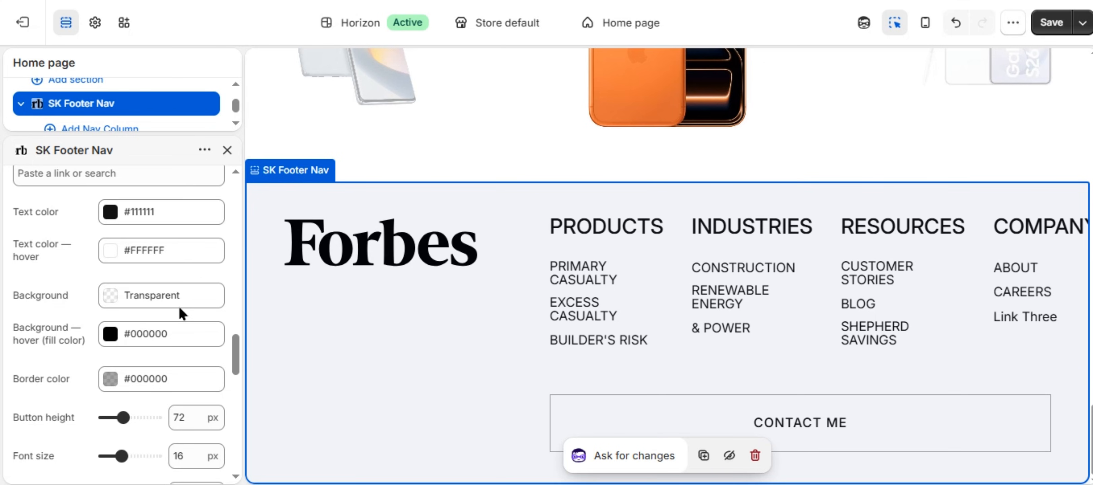
pyautogui.scroll(-2, 69, 296)
pyautogui.scroll(2, 66, 269)
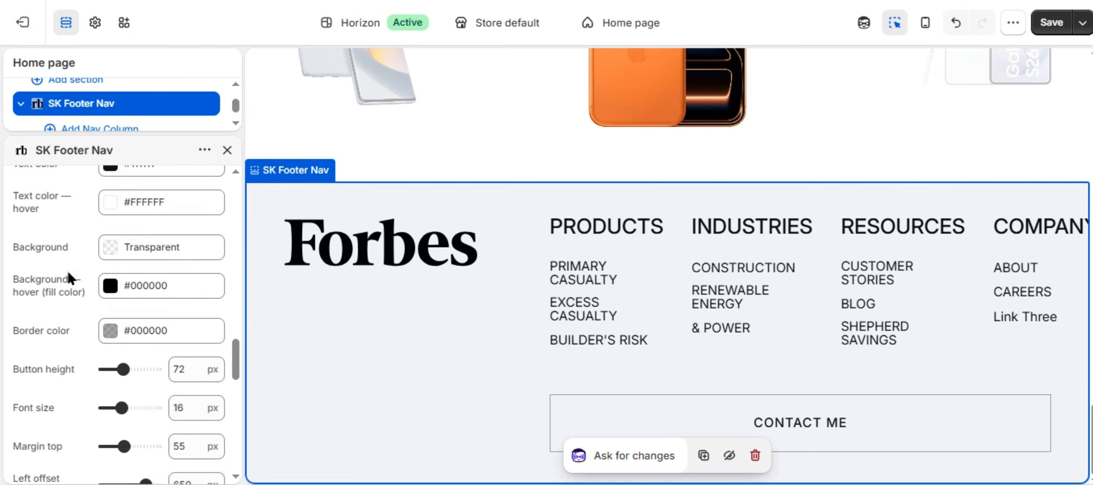
pyautogui.click(59, 272)
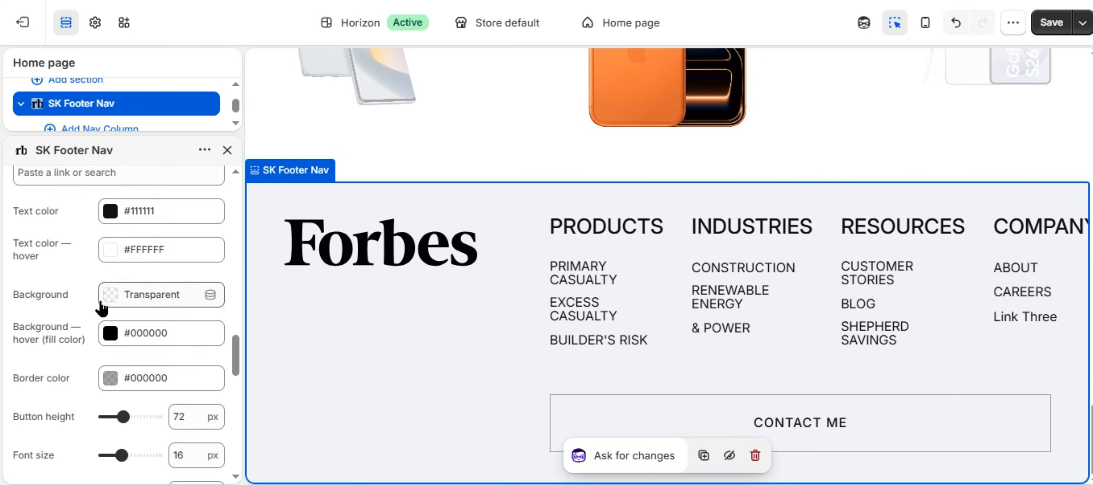
pyautogui.scroll(-6, 81, 332)
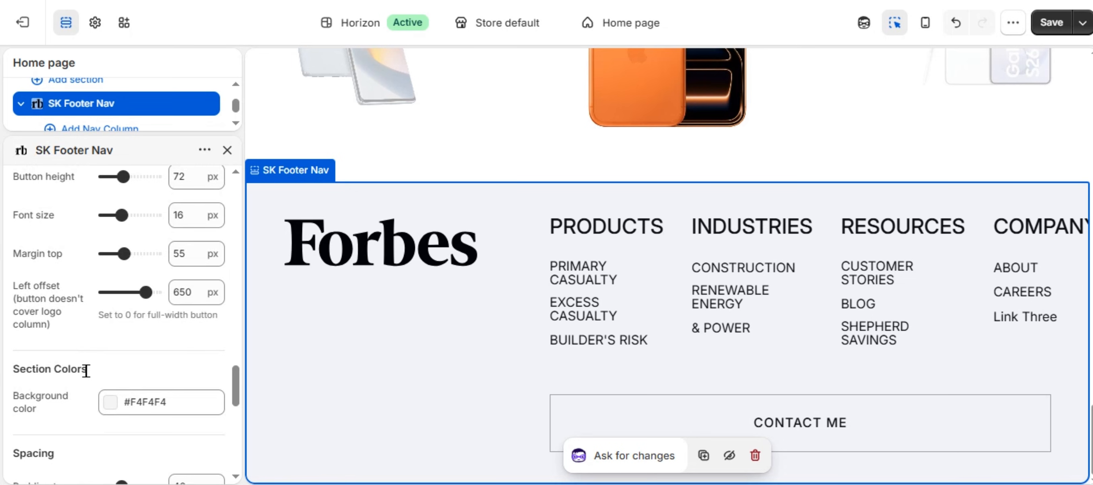
pyautogui.scroll(6, 87, 368)
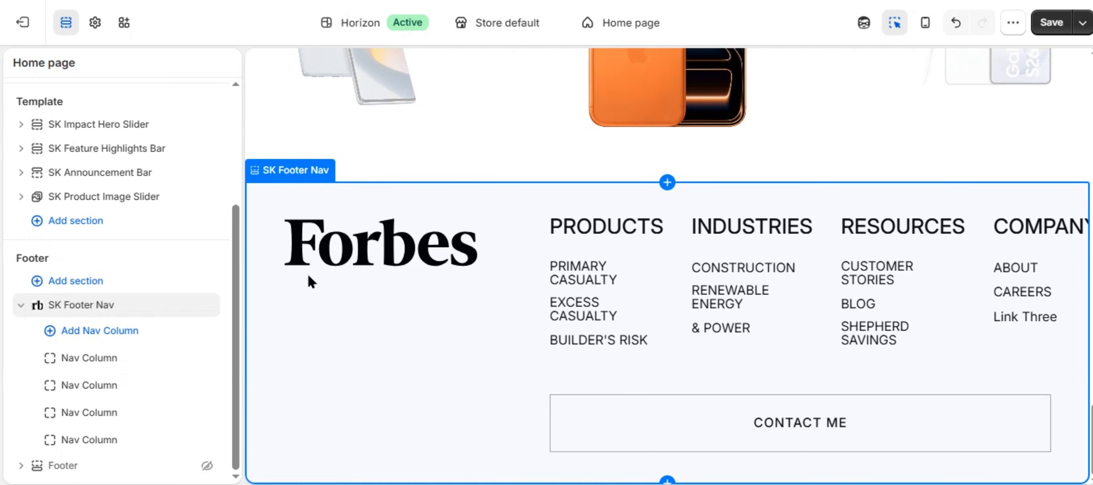
# Retitle the footer's PRODUCTS nav column "Collections" and set its first link label to "Nike"
pyautogui.click(141, 359)
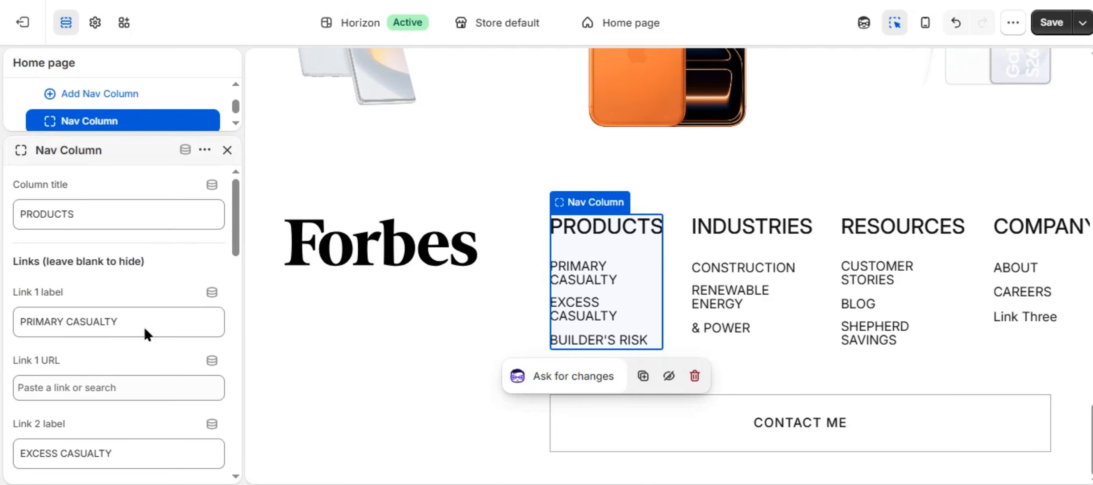
pyautogui.press('Escape')
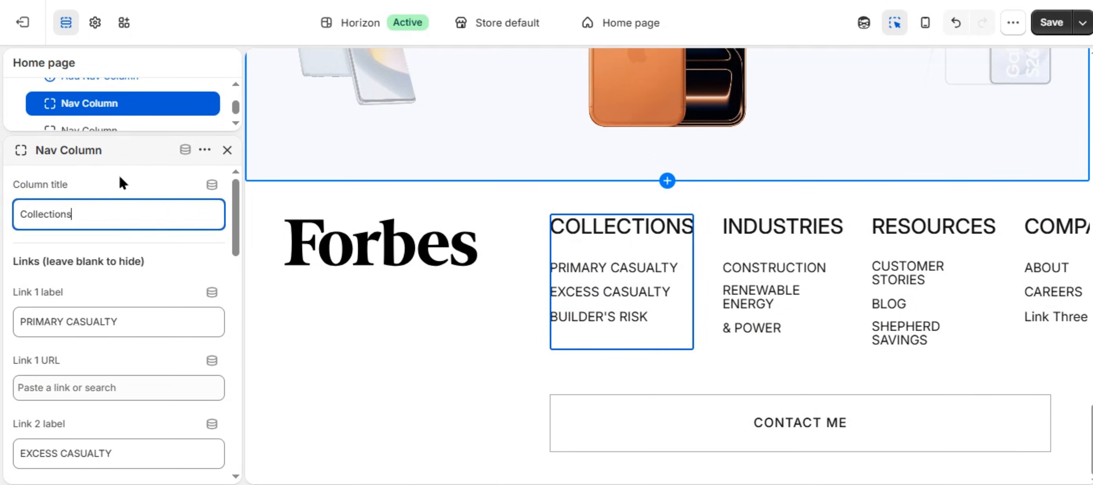
pyautogui.scroll(-2, 123, 221)
pyautogui.click(117, 239)
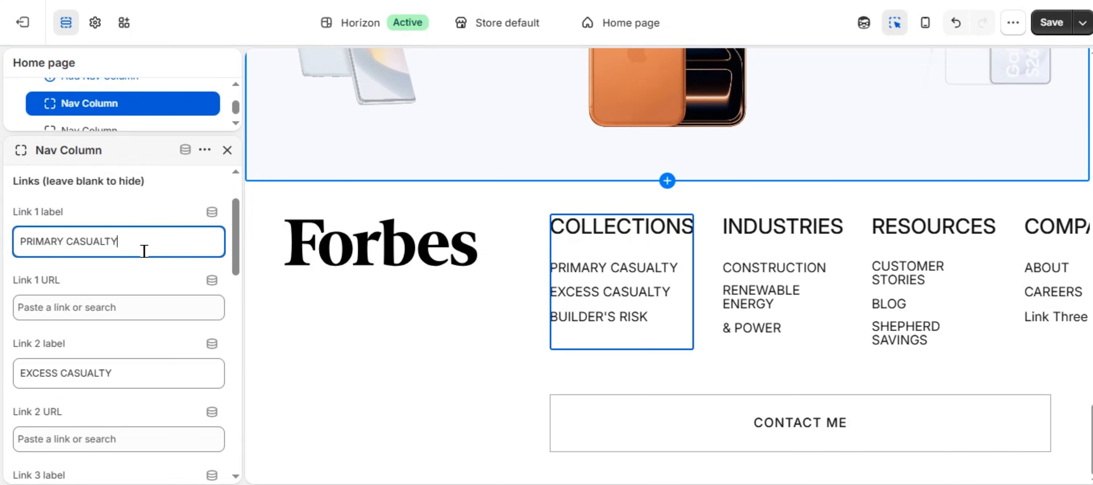
pyautogui.hotkey('ctrl', 'a')
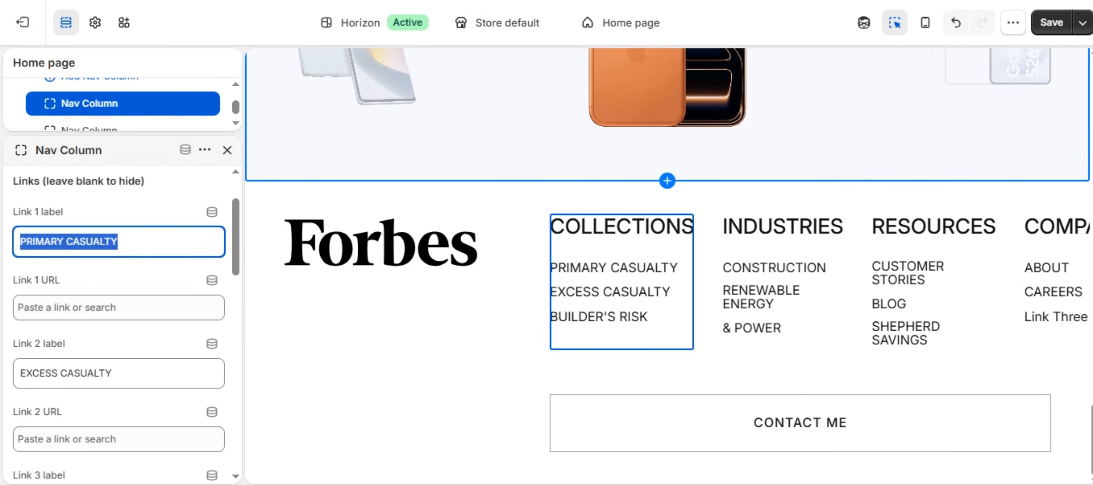
pyautogui.write('Nike')
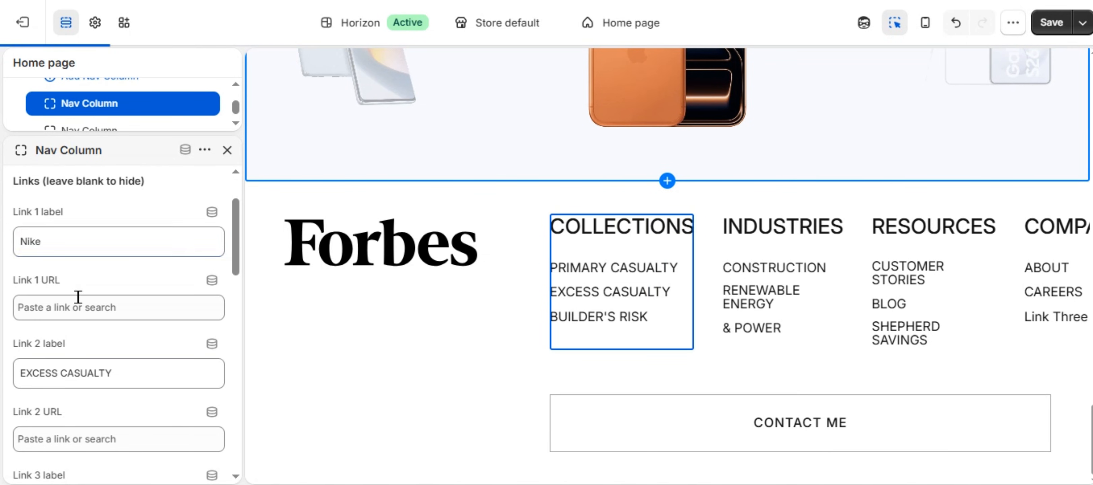
# Point the Collections column's first link to the Nike collection and close the column's settings
pyautogui.click(78, 301)
pyautogui.press('Escape')
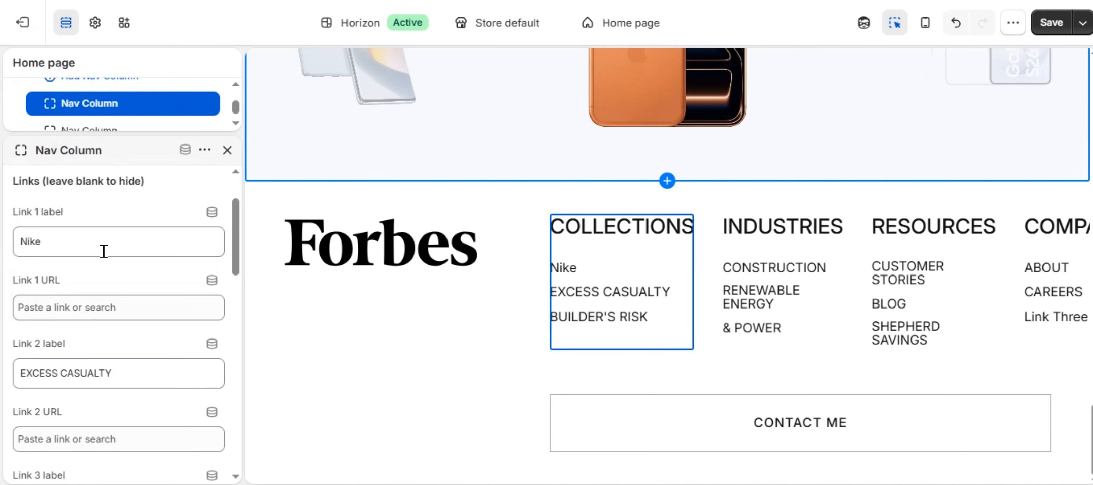
pyautogui.click(100, 307)
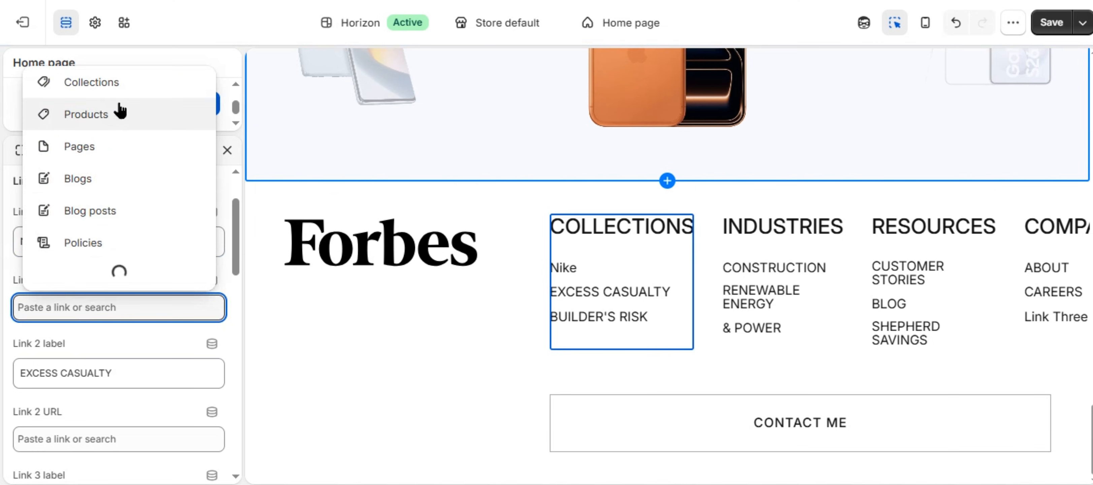
pyautogui.click(114, 142)
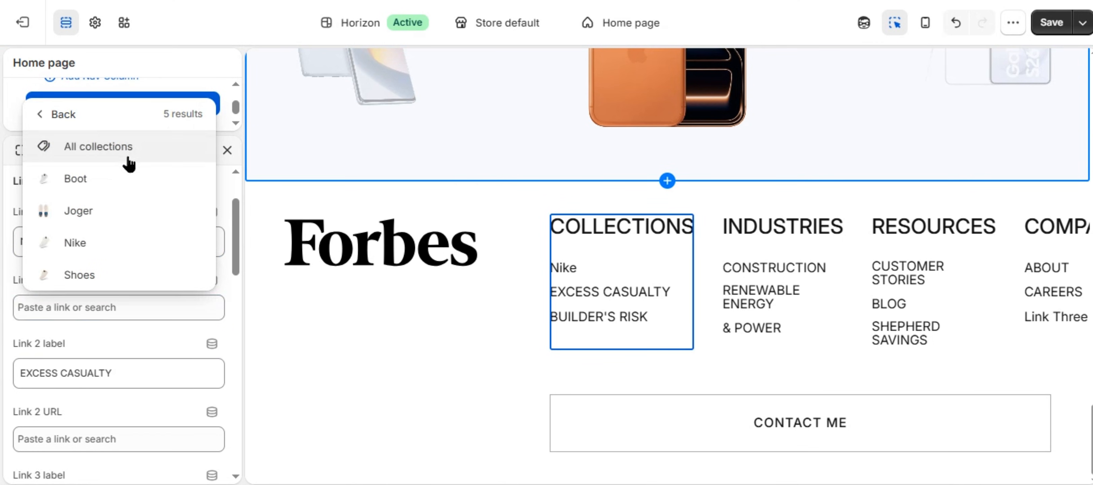
pyautogui.click(132, 243)
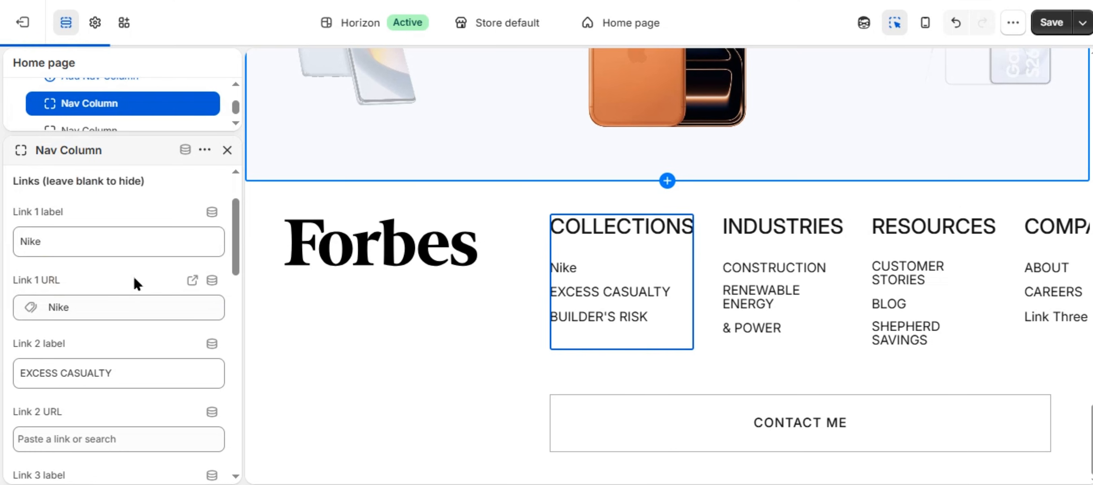
pyautogui.scroll(-1, 211, 239)
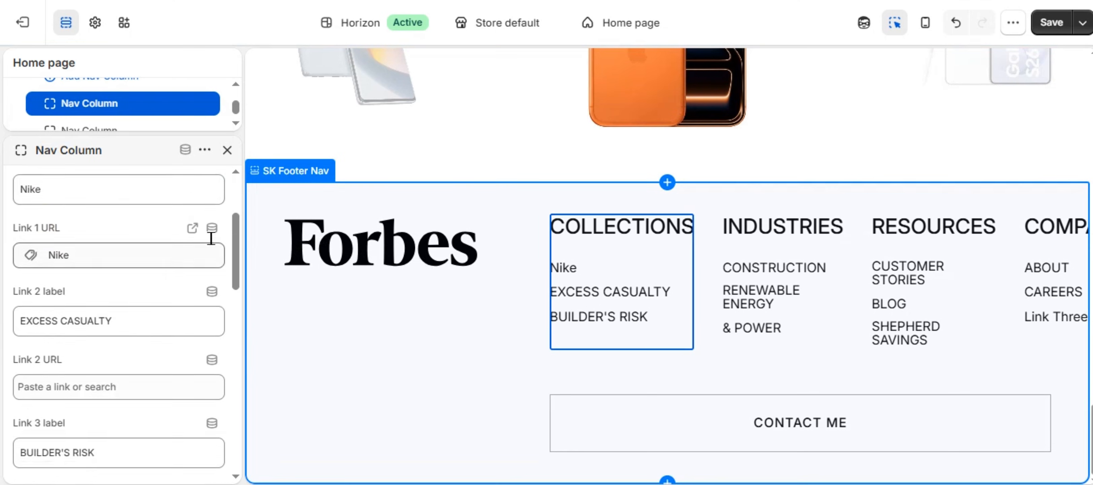
pyautogui.click(227, 150)
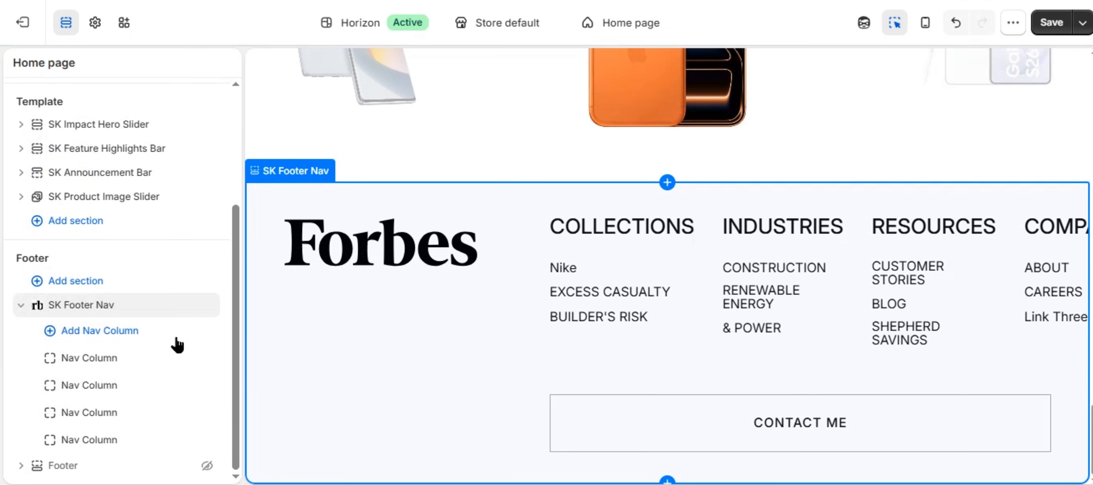
# Open the INDUSTRIES nav column's settings and examine its title, link label and link URL fields
pyautogui.click(116, 395)
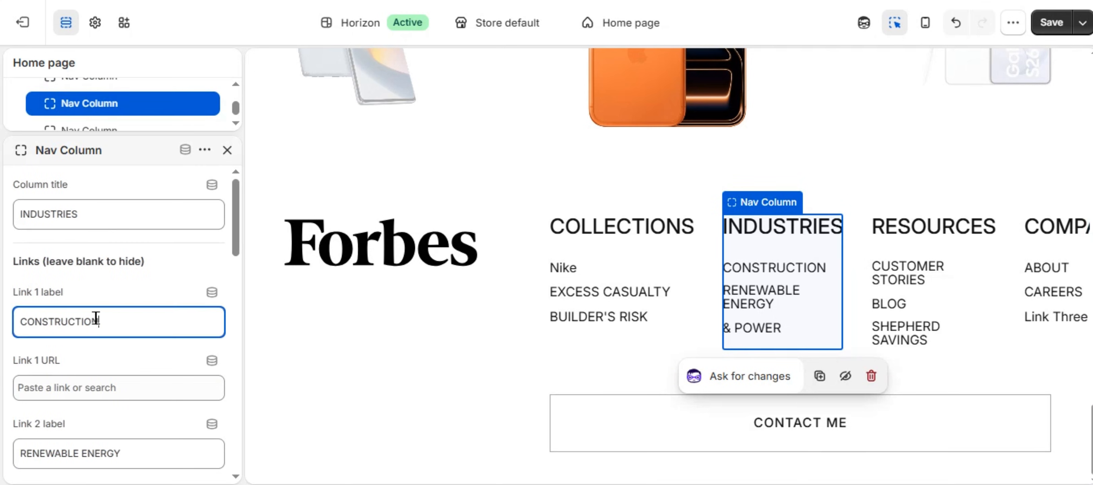
pyautogui.doubleClick(132, 325)
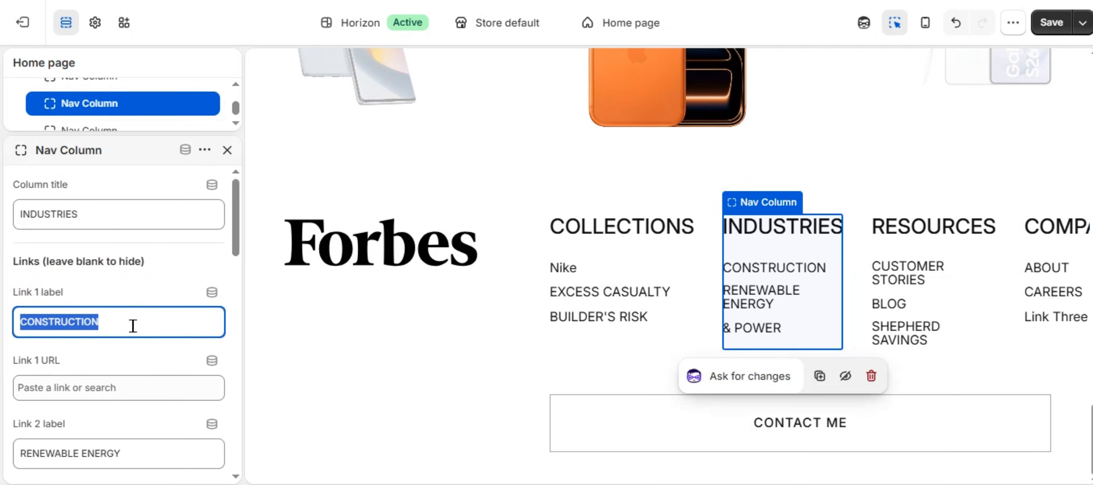
pyautogui.click(139, 324)
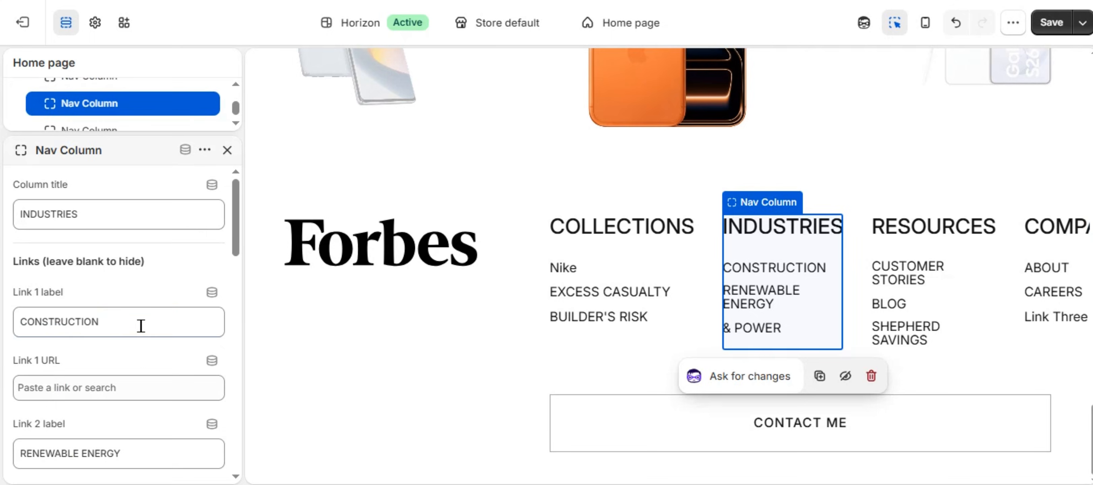
pyautogui.scroll(-5, 129, 283)
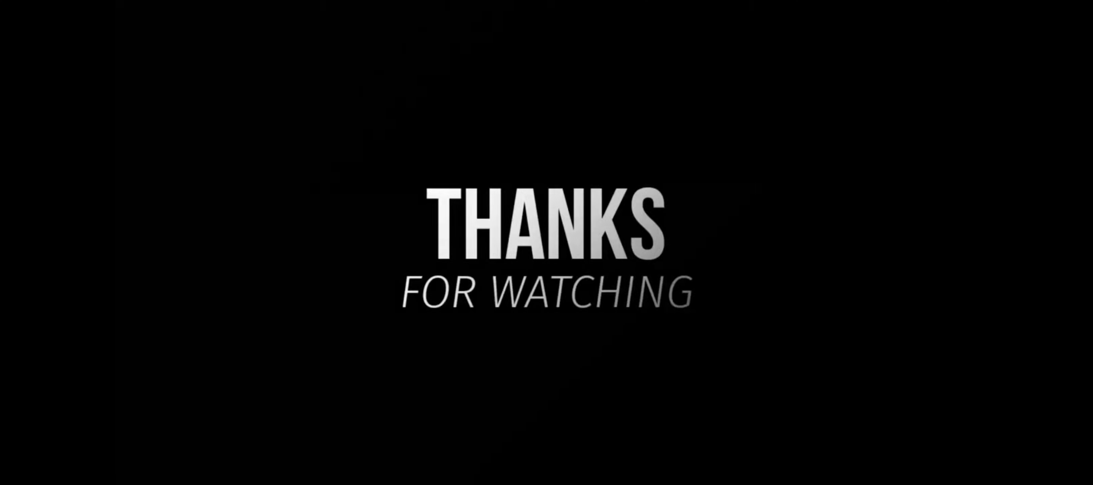